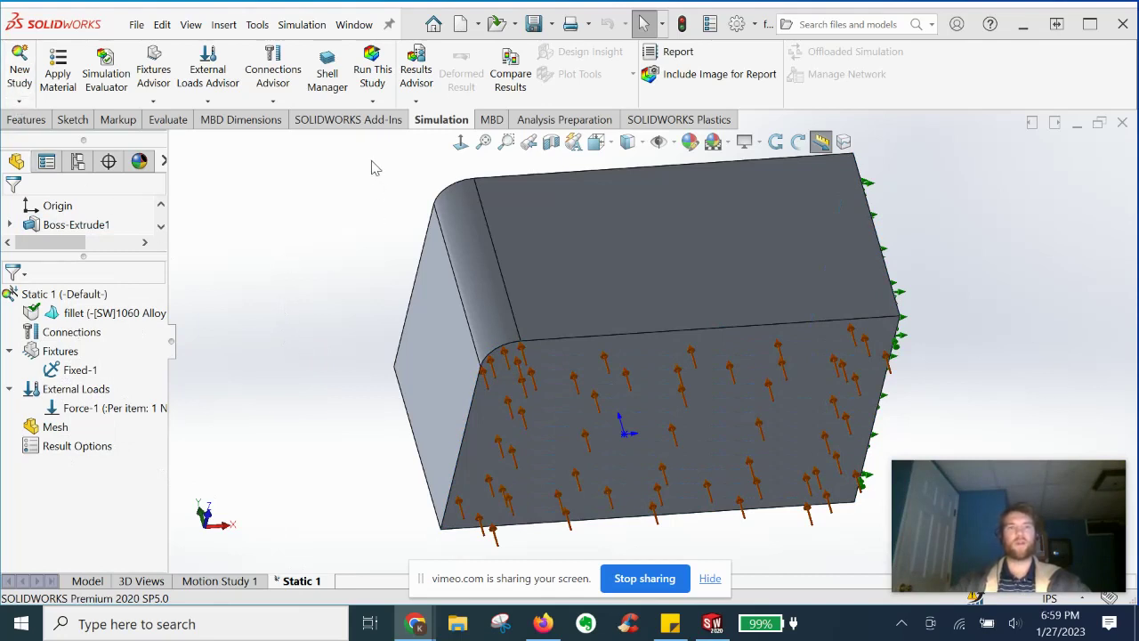
Load the SOLIDWORKS Simulation add-in and return to the Simulation commands.
click(348, 119)
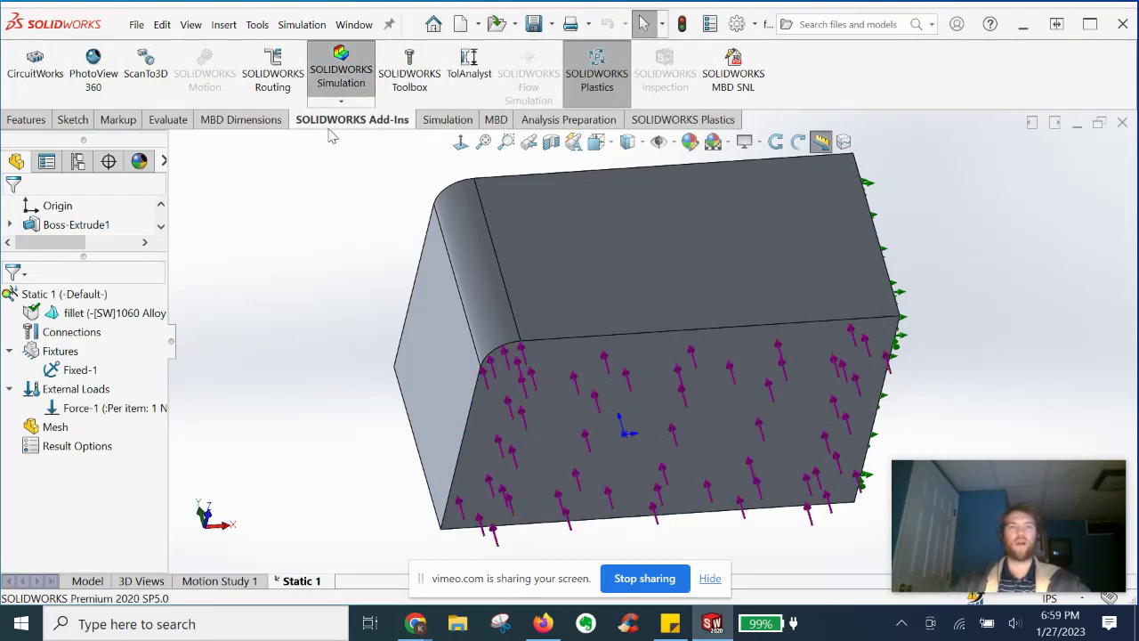
click(341, 79)
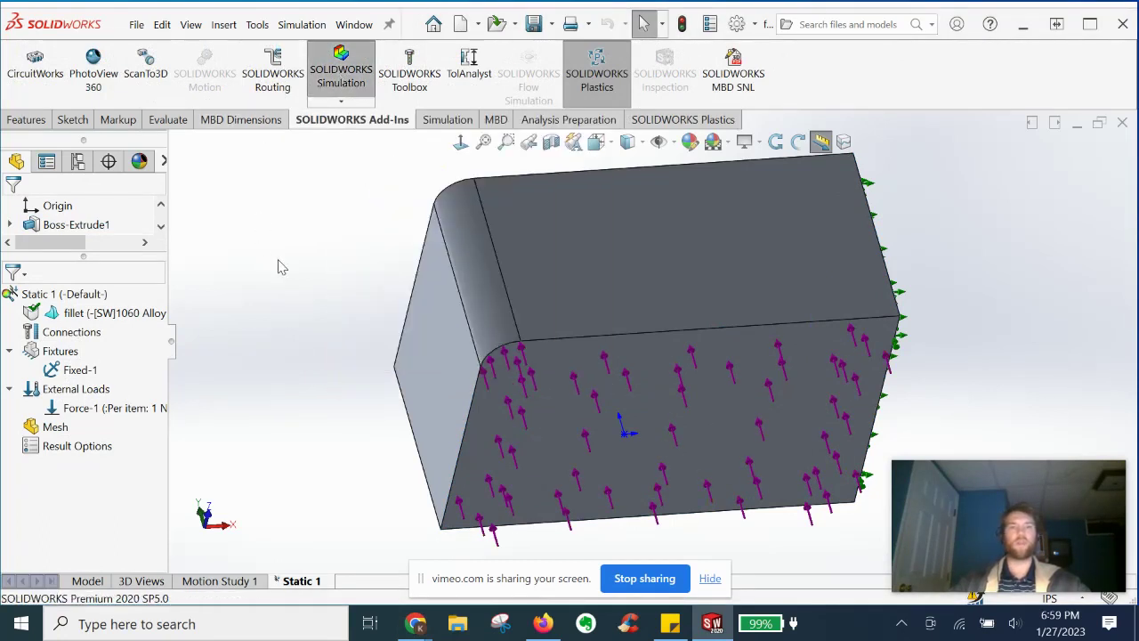
click(440, 119)
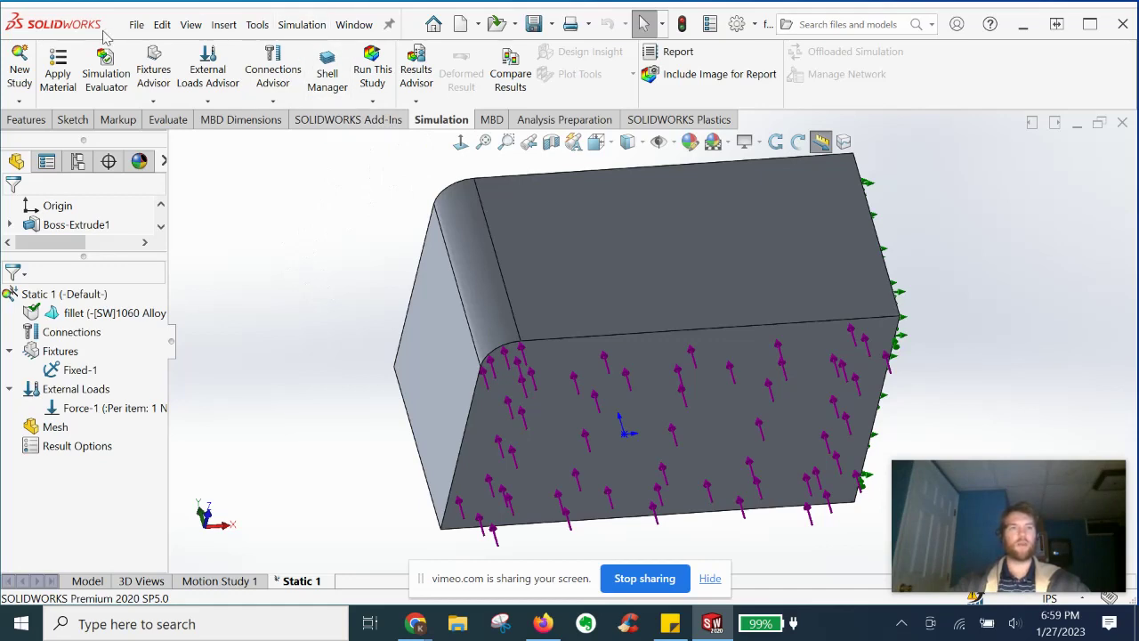
click(294, 27)
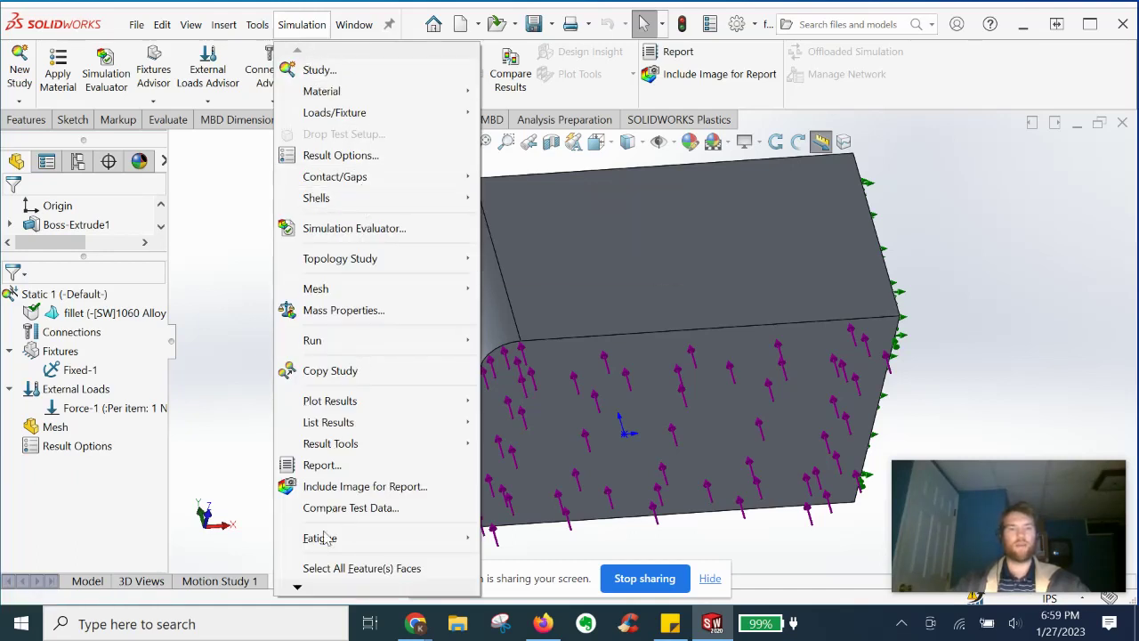
Open Simulation Options at the Default Options Units page, currently SI (MKS).
mouse_move(299, 590)
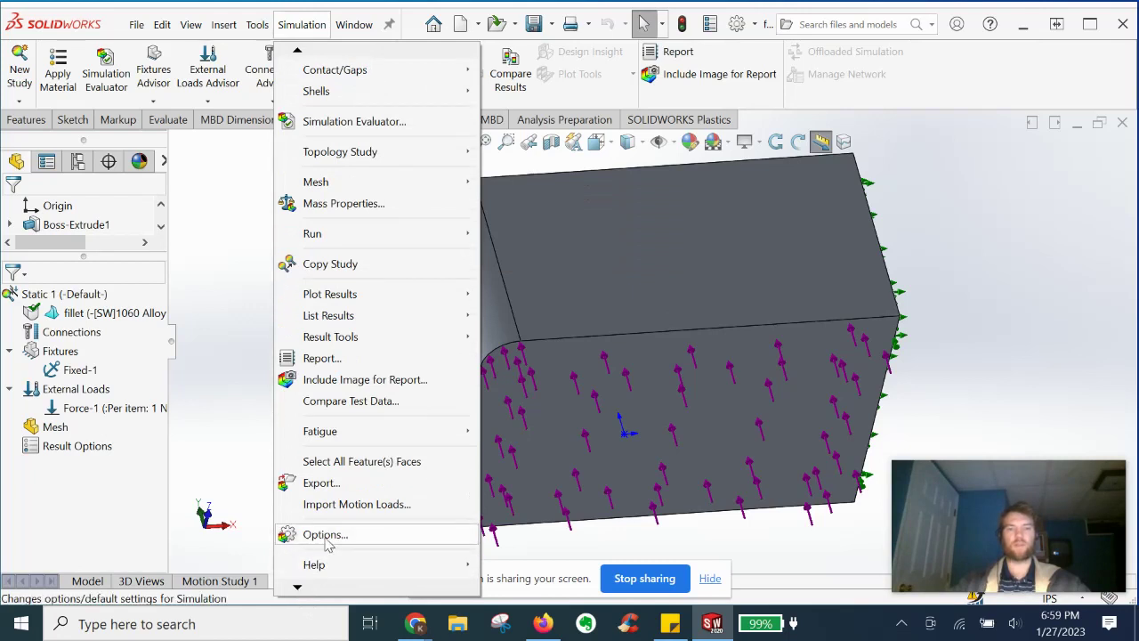
click(325, 535)
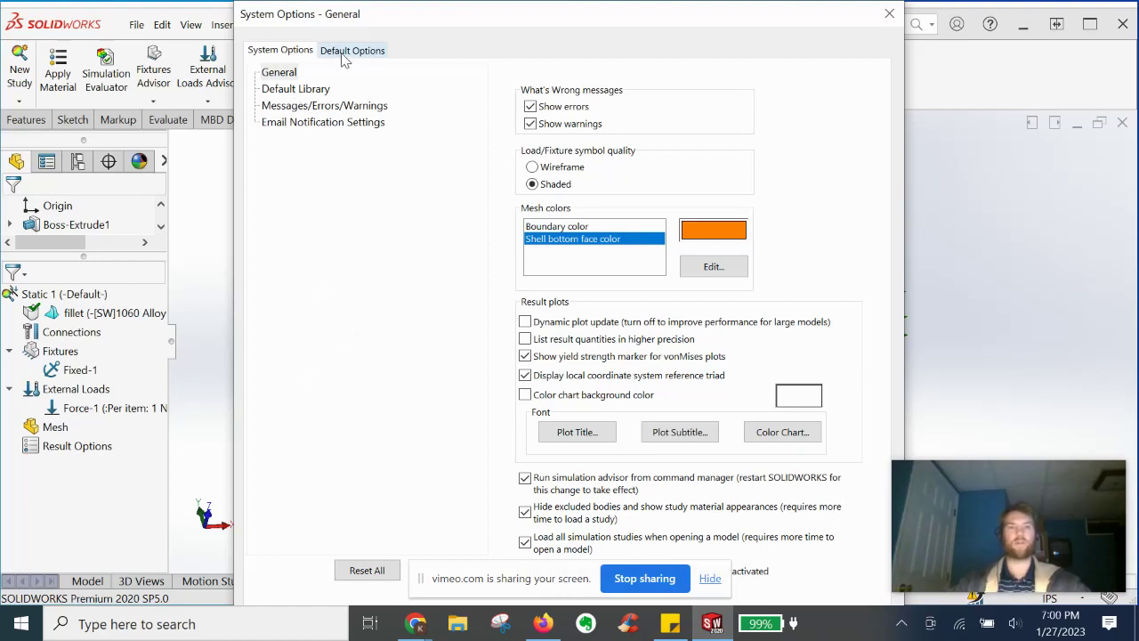
click(352, 50)
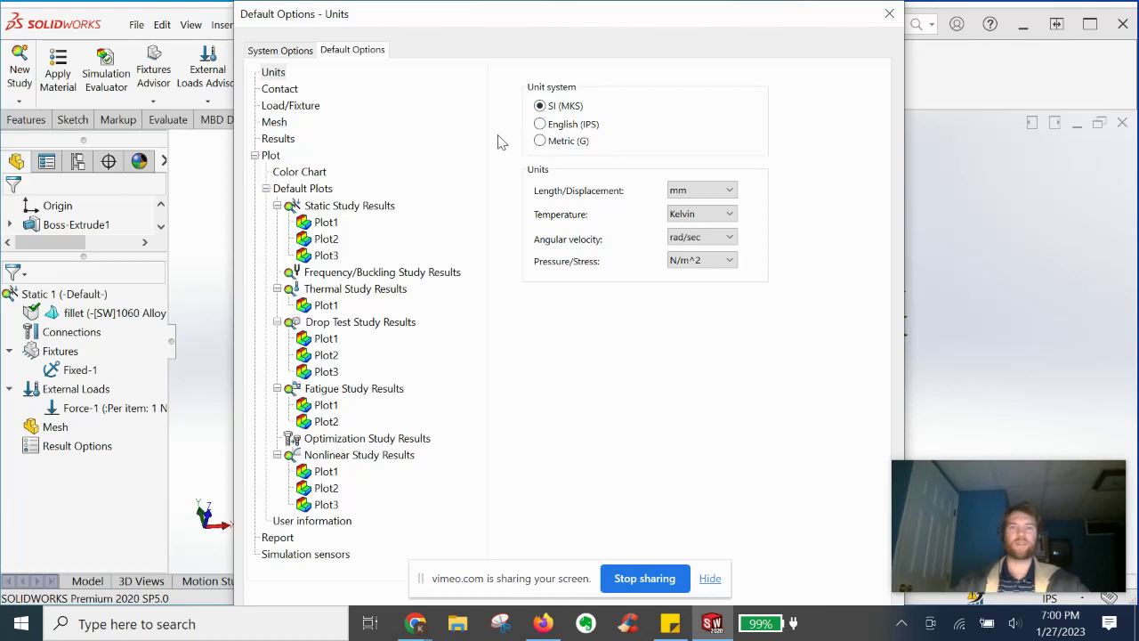
Set default units to English (IPS) with ksi stress, keeping Hertz, inches and Fahrenheit.
click(541, 125)
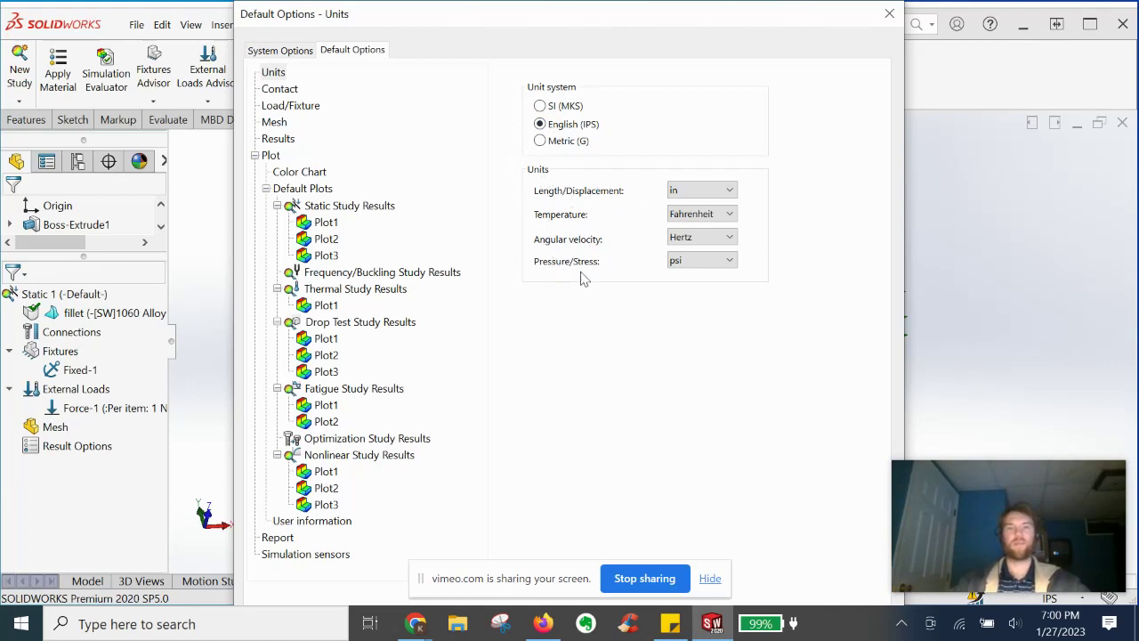
click(690, 262)
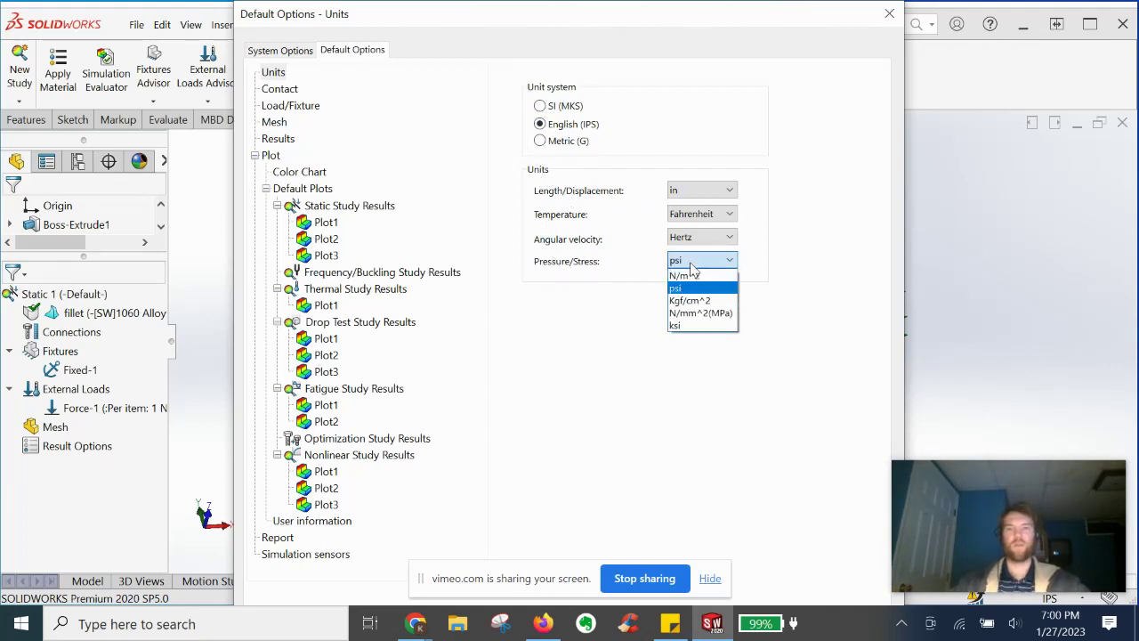
click(687, 328)
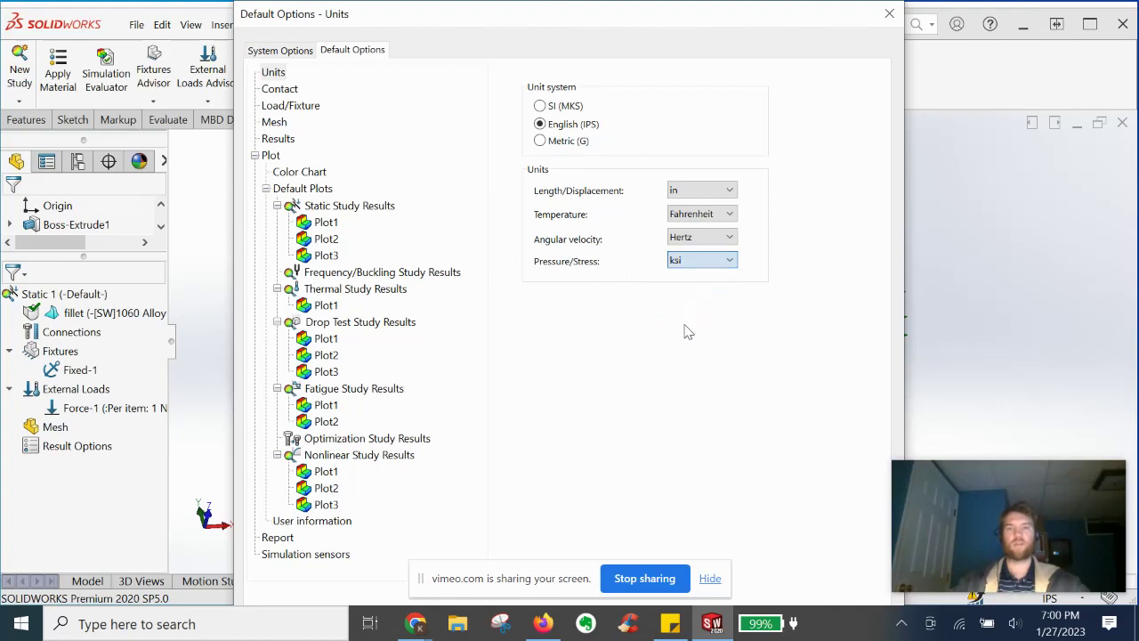
click(682, 236)
click(681, 237)
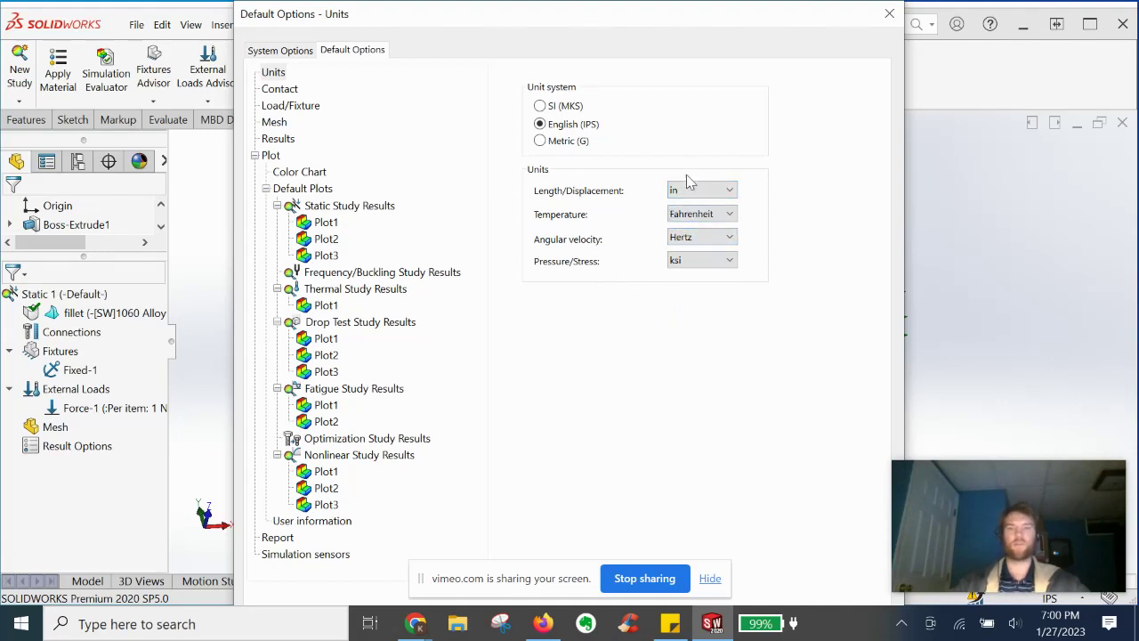
click(684, 191)
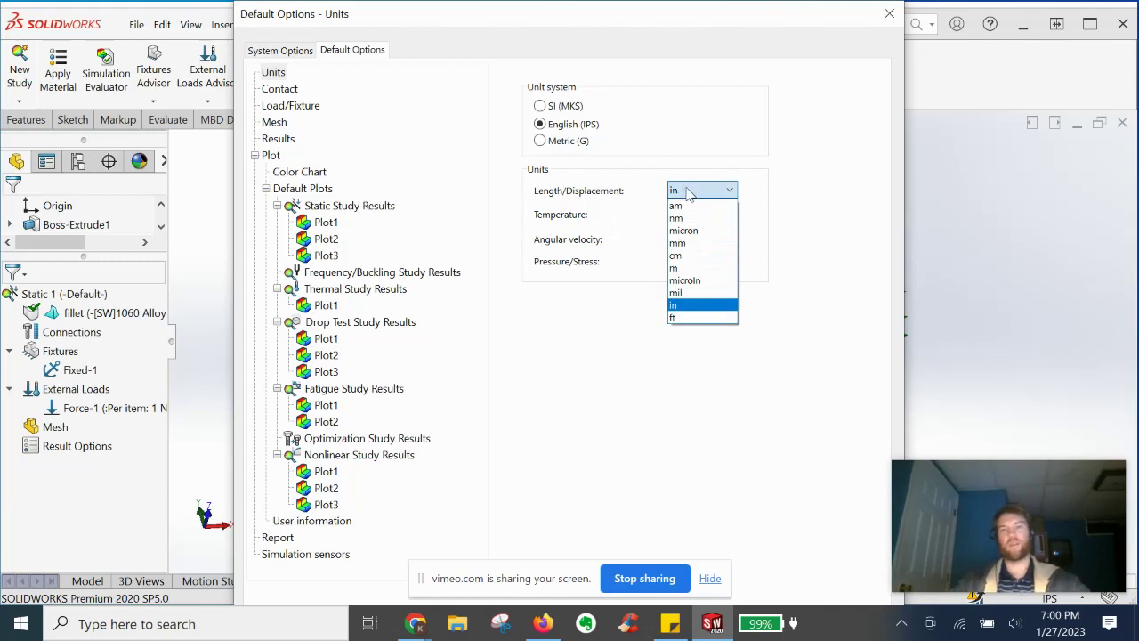
click(647, 239)
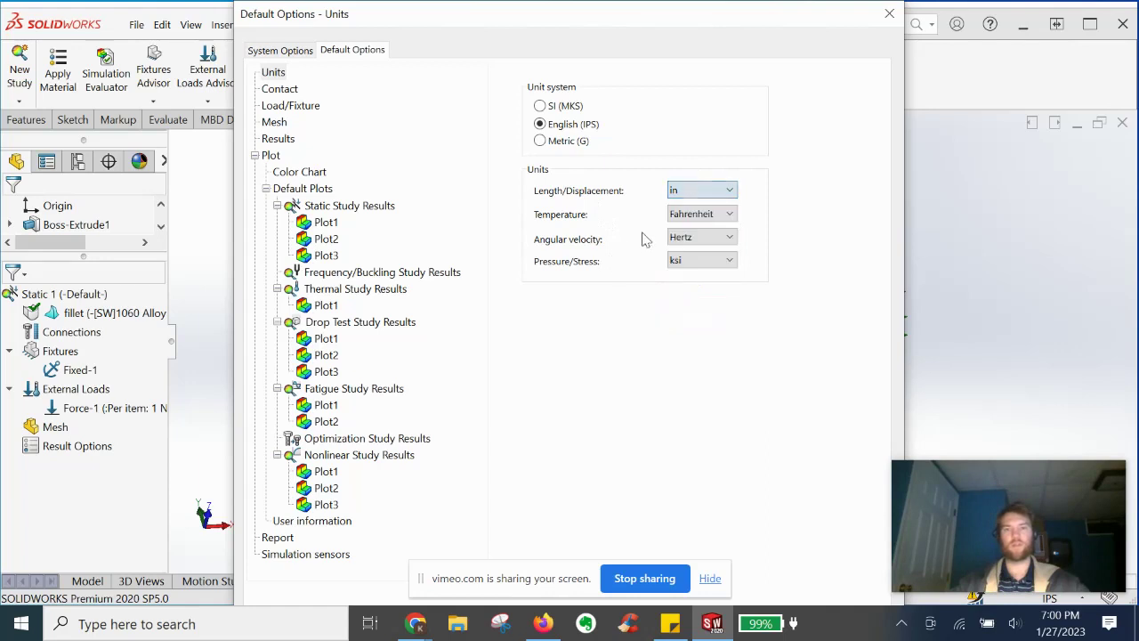
click(702, 213)
click(792, 201)
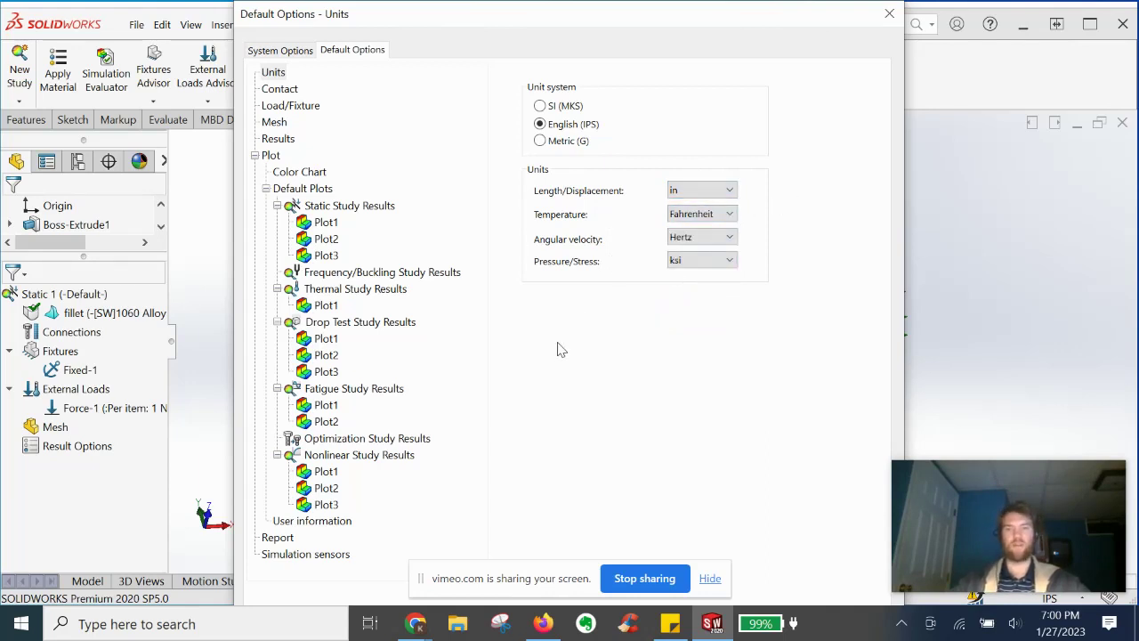
Bring up the Load/Fixture defaults and check the magenta Force symbol colour.
click(288, 92)
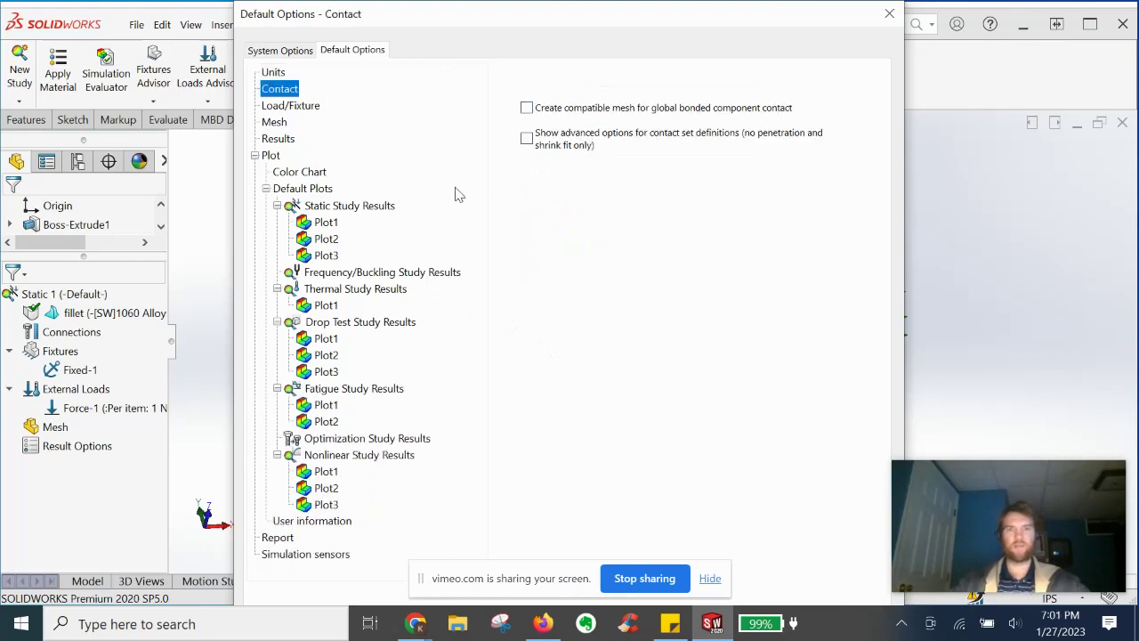
click(289, 107)
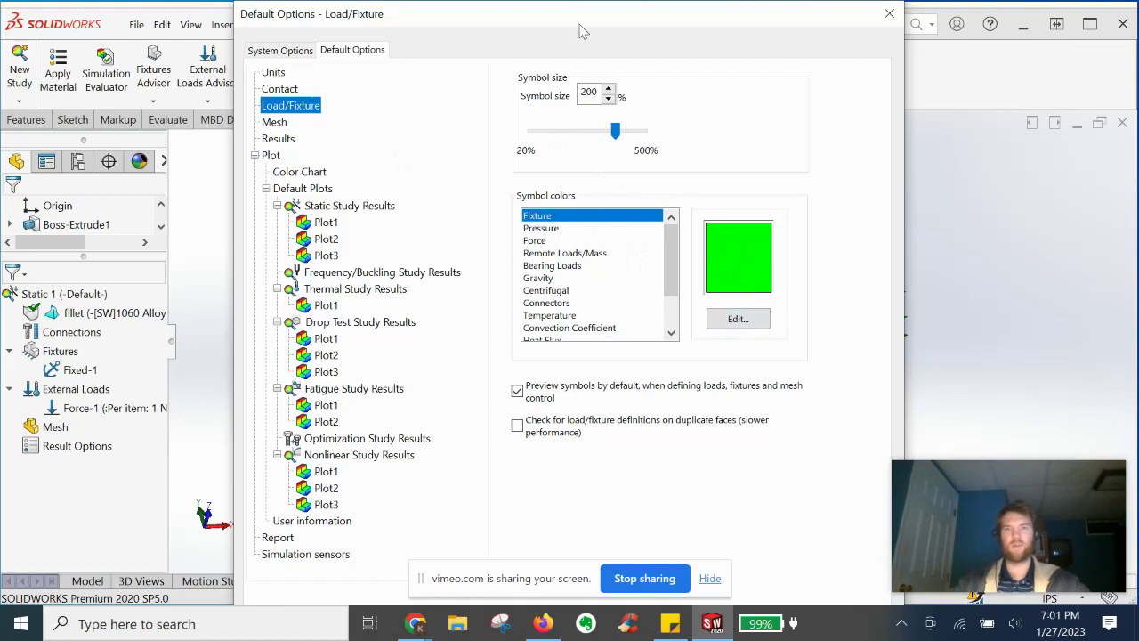
drag(572, 16, 481, 148)
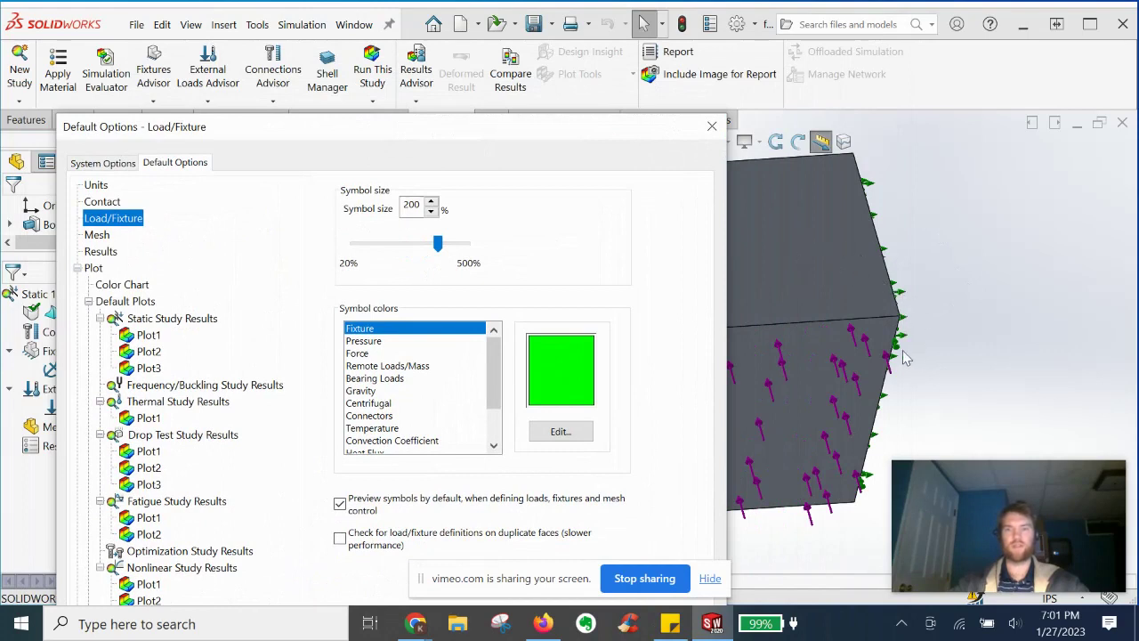
click(363, 353)
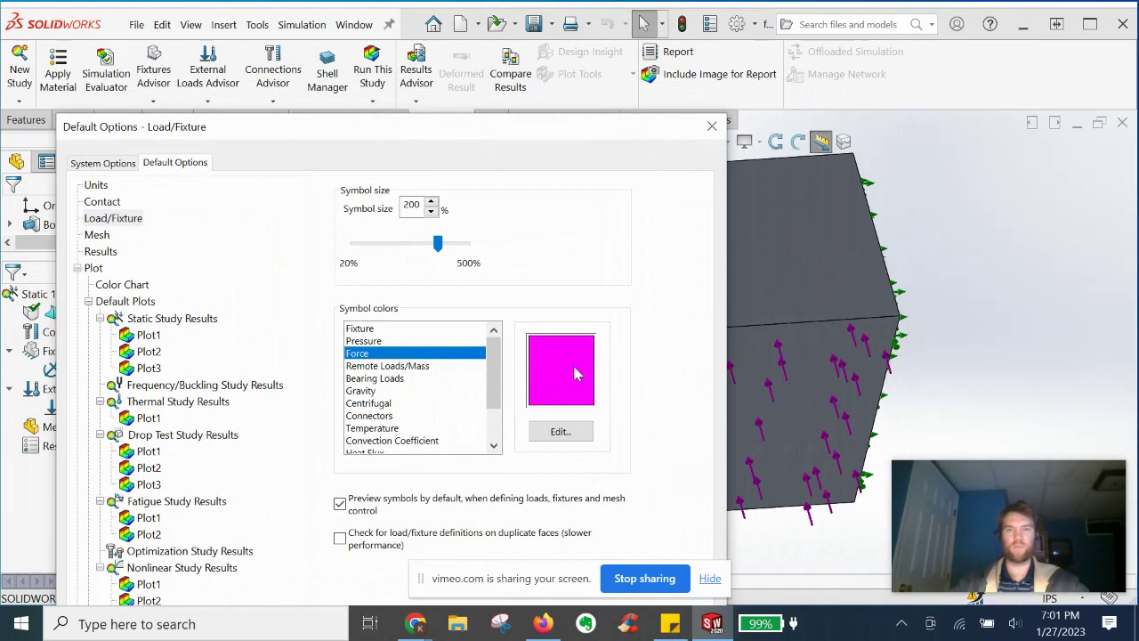
Set the load/fixture symbol size to 200% and close the default options.
drag(476, 138, 557, 472)
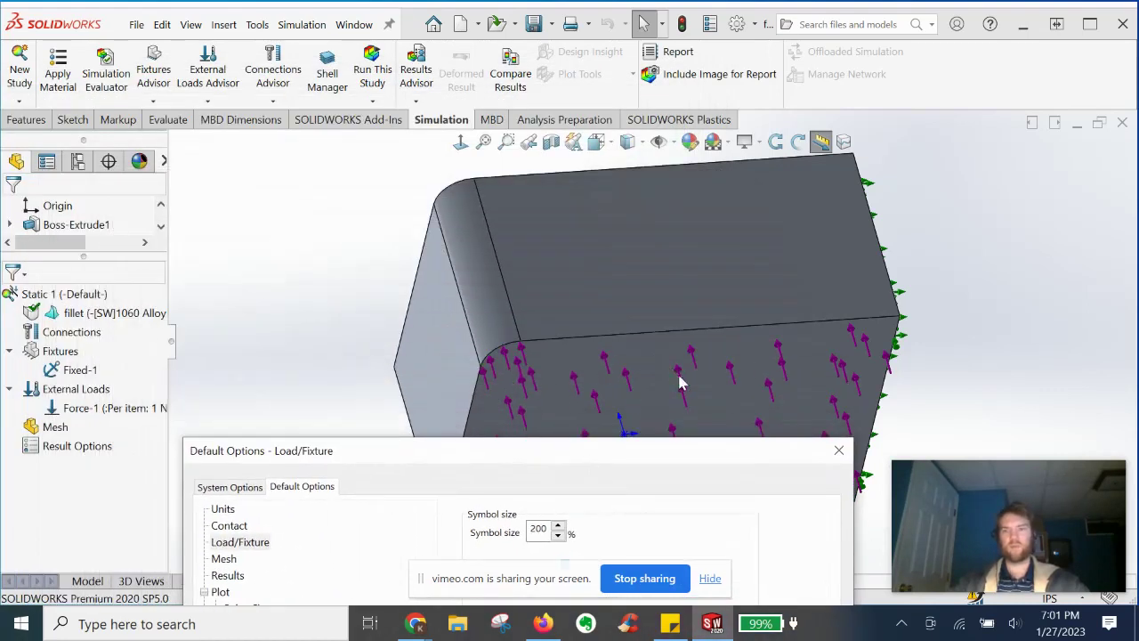
drag(636, 460, 527, 470)
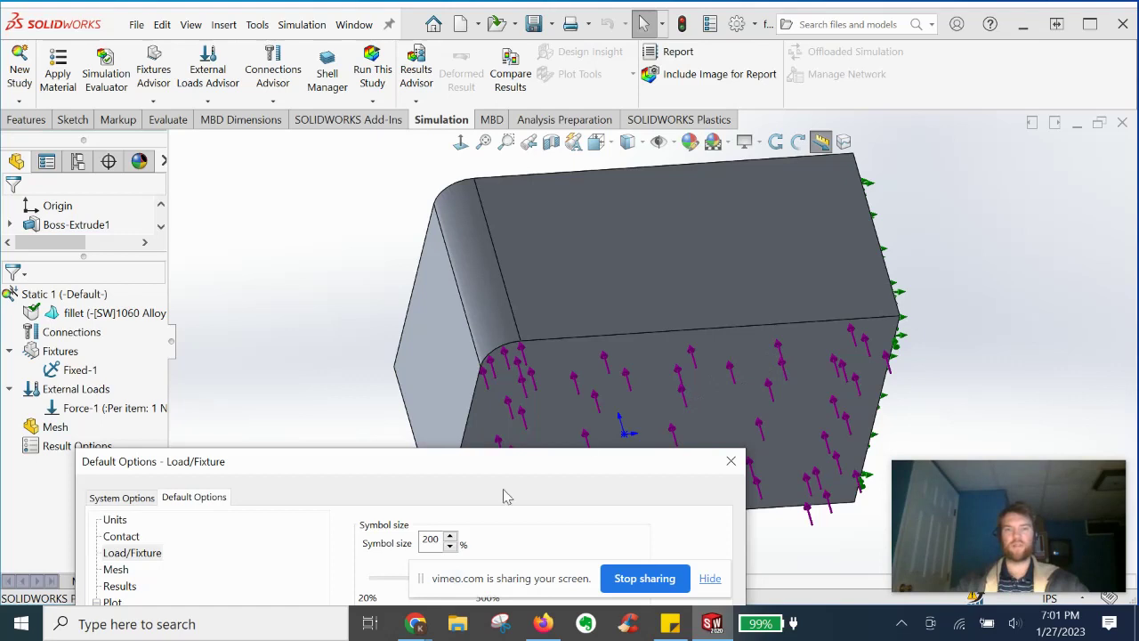
drag(444, 471, 370, 421)
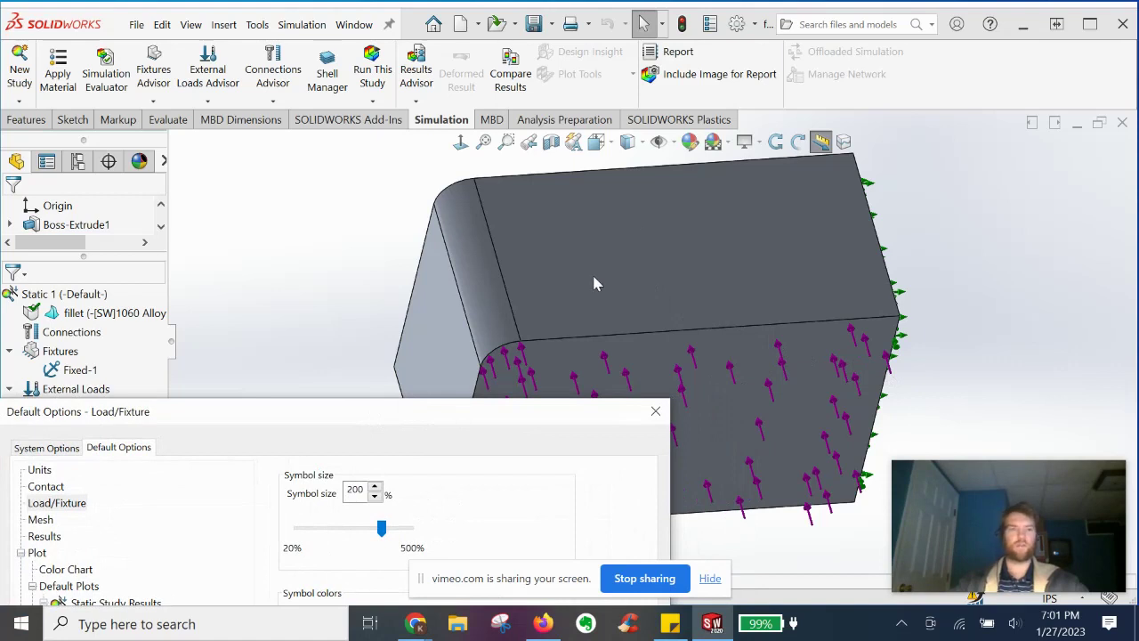
drag(458, 413, 460, 303)
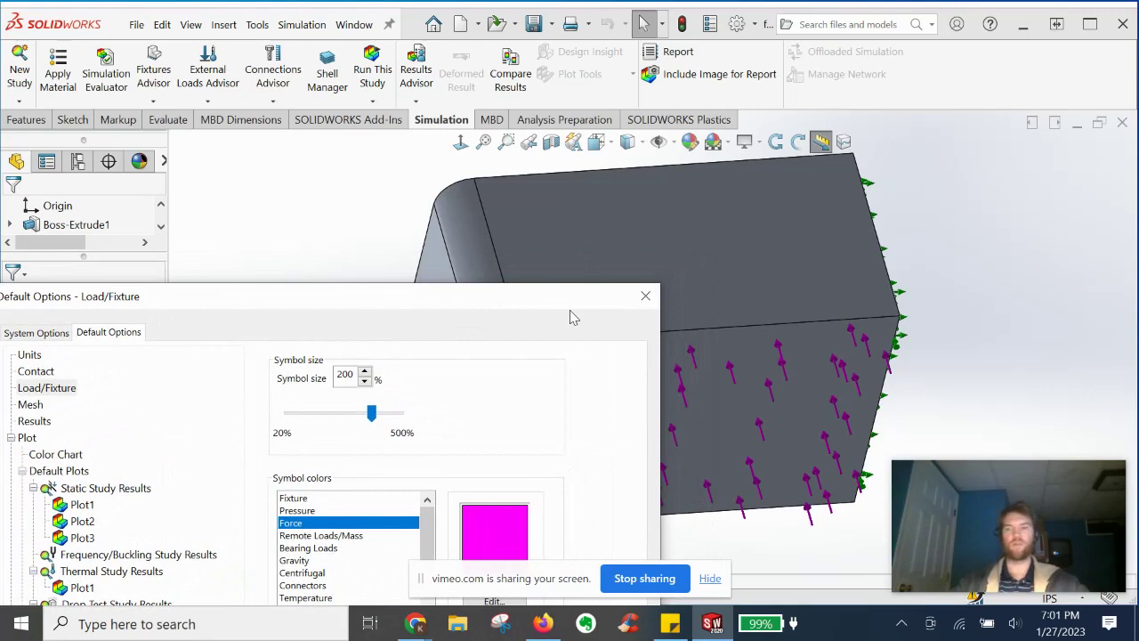
drag(532, 302, 547, 242)
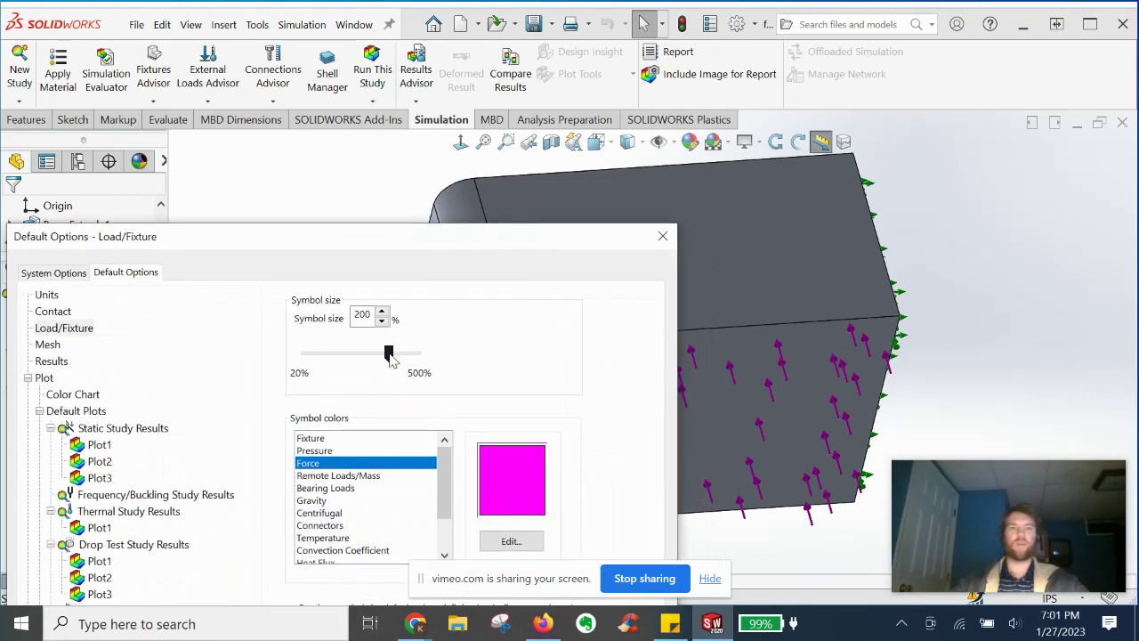
mouse_move(390, 355)
mouse_down()
mouse_move(362, 355)
mouse_move(389, 355)
mouse_up()
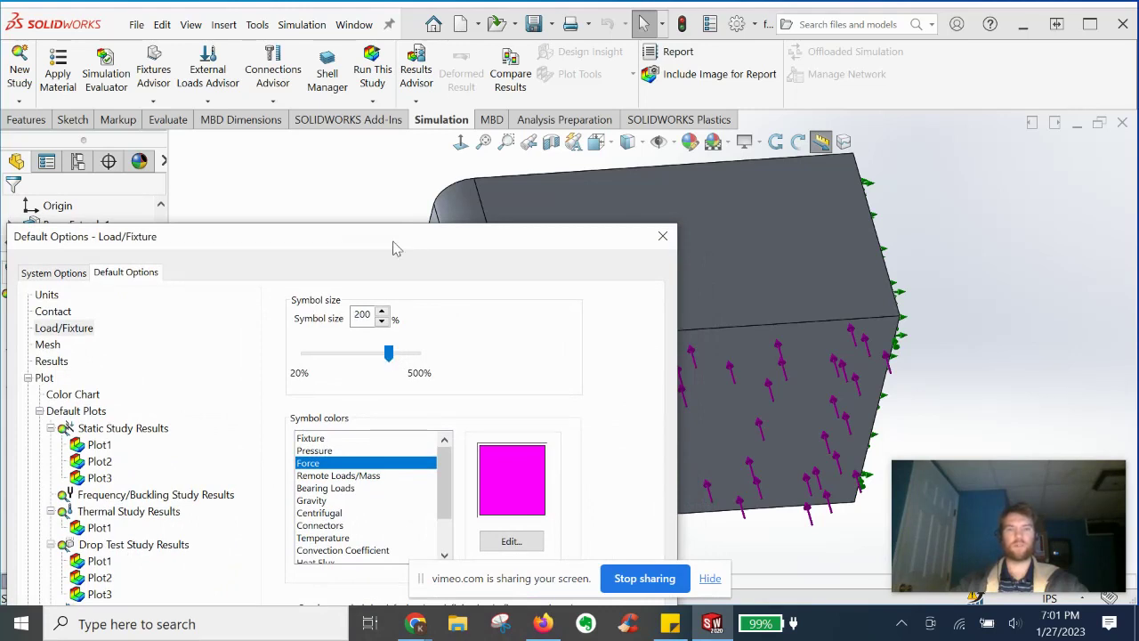
drag(396, 248, 424, 42)
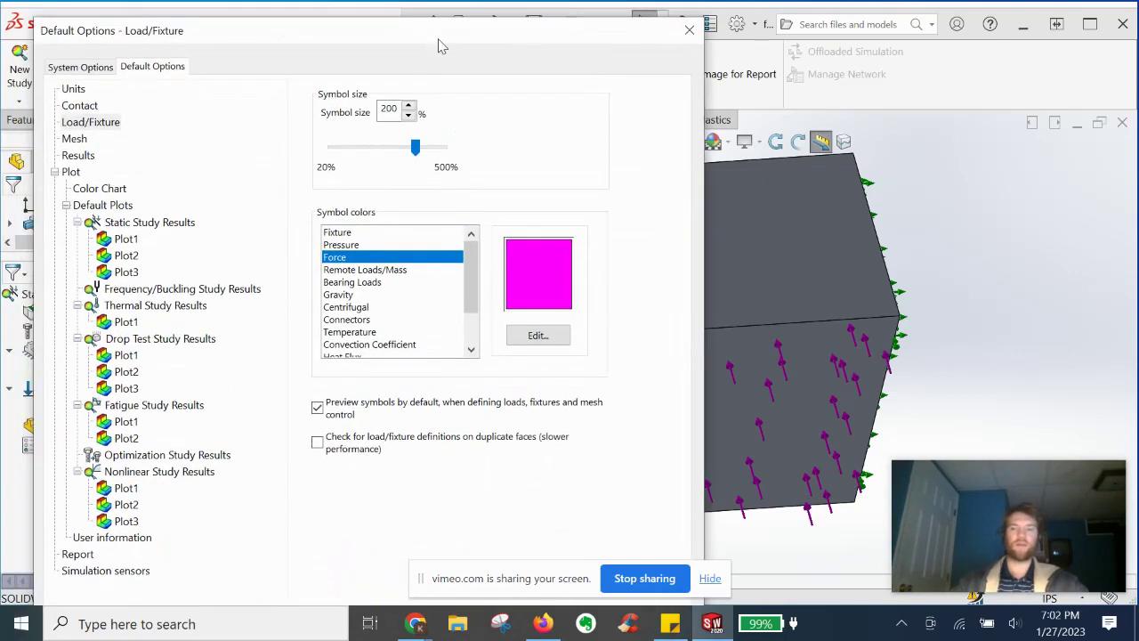
key(Return)
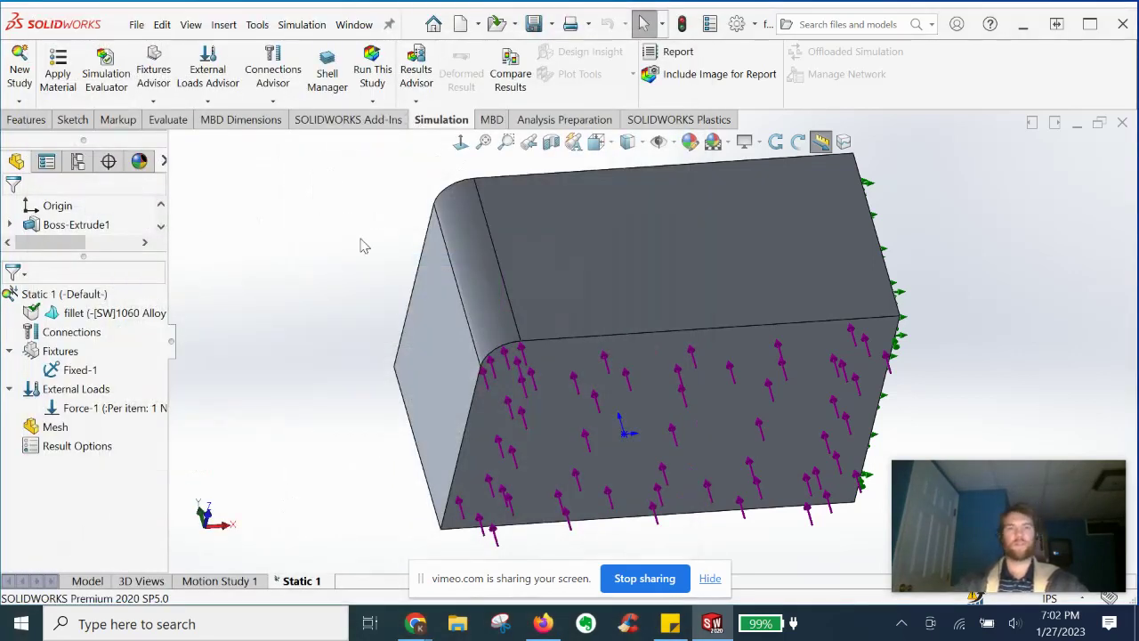
Add Force-3, a 1 lbf per-item normal force on the block's top face.
click(80, 408)
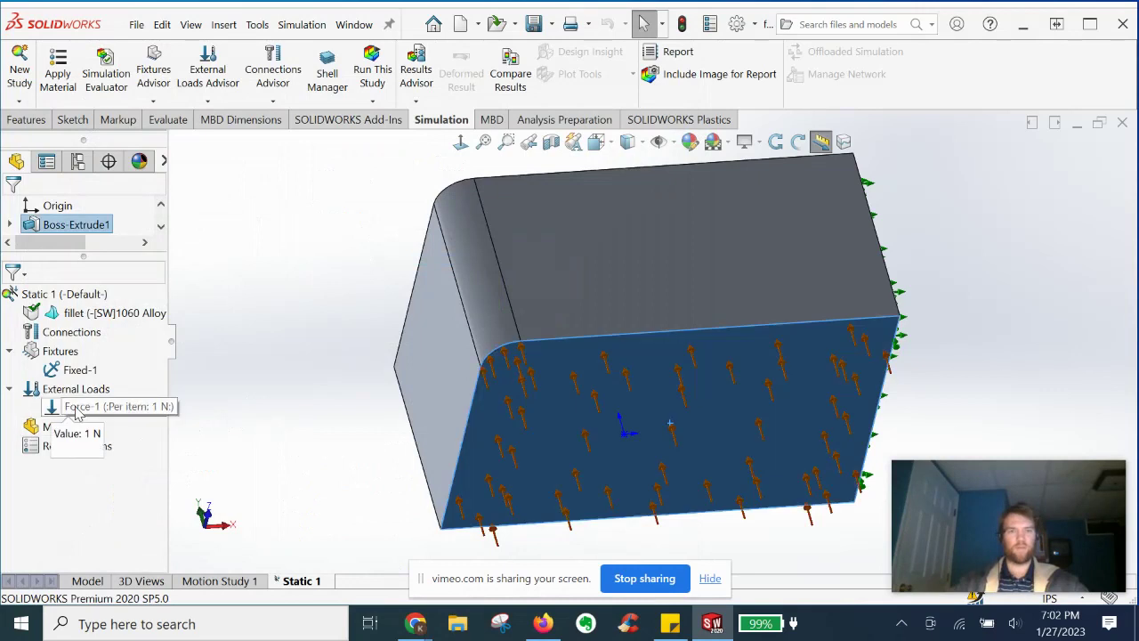
click(341, 252)
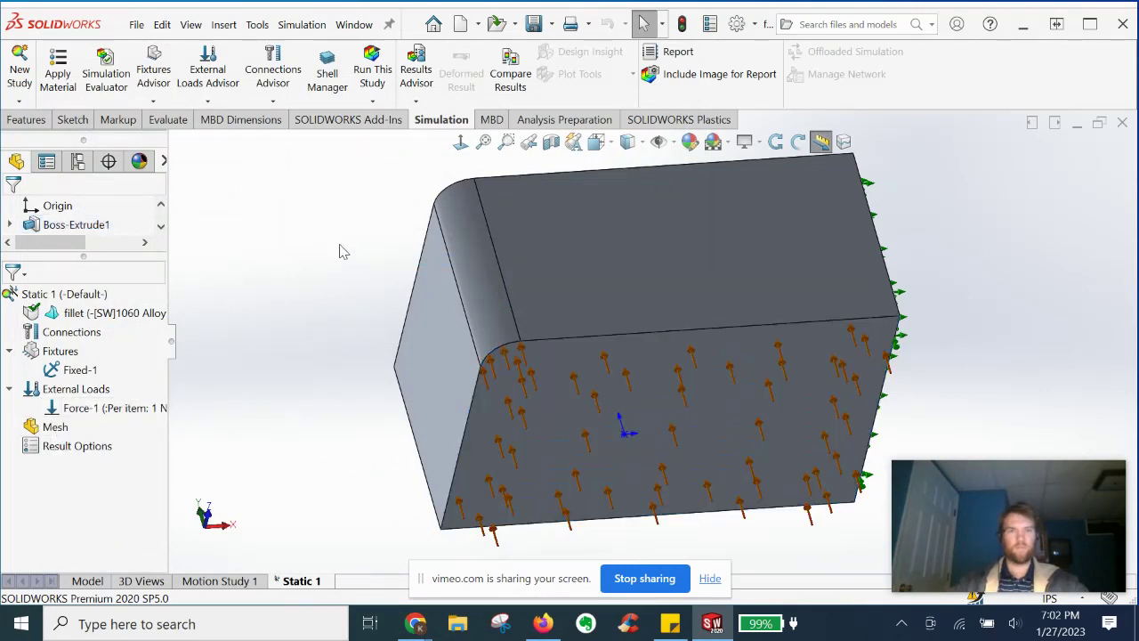
click(207, 101)
click(218, 144)
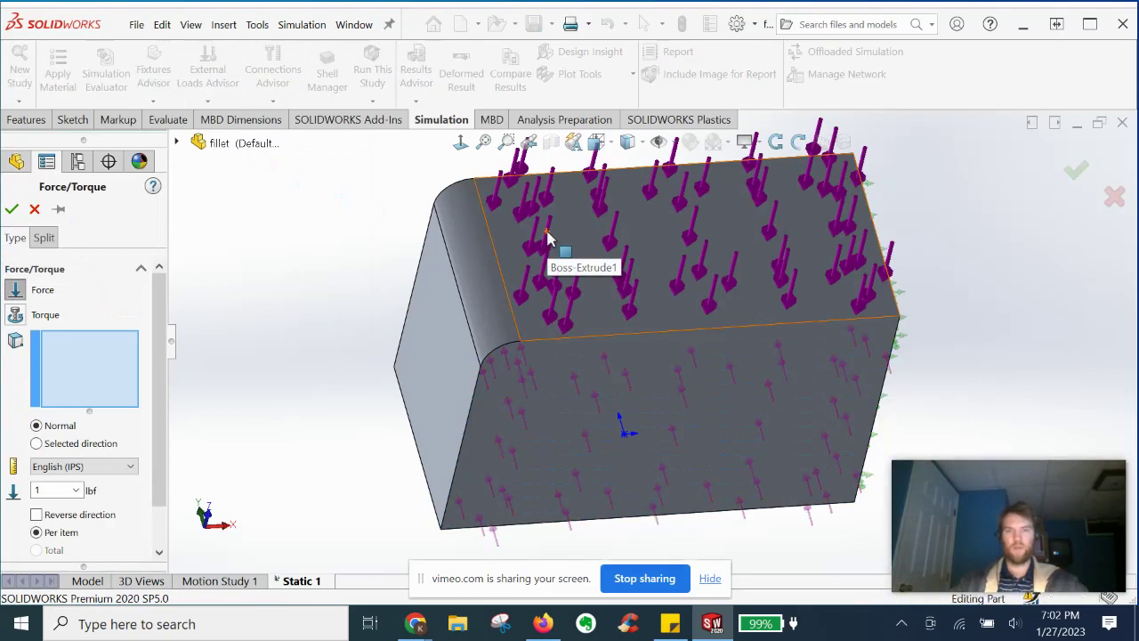
click(548, 237)
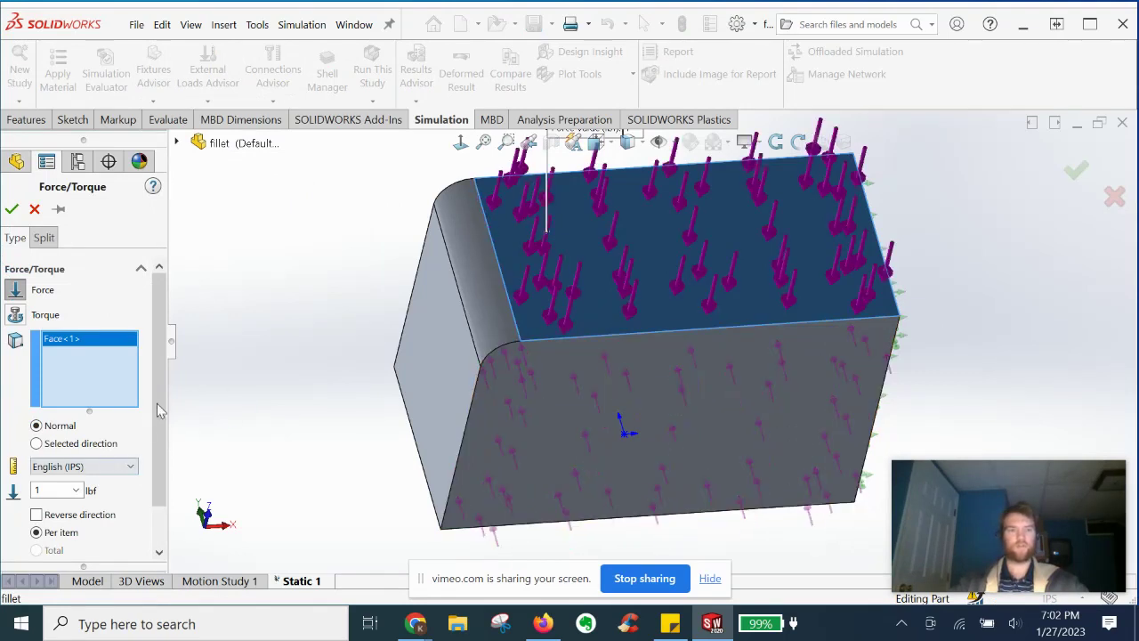
scroll(158, 409, down, 2)
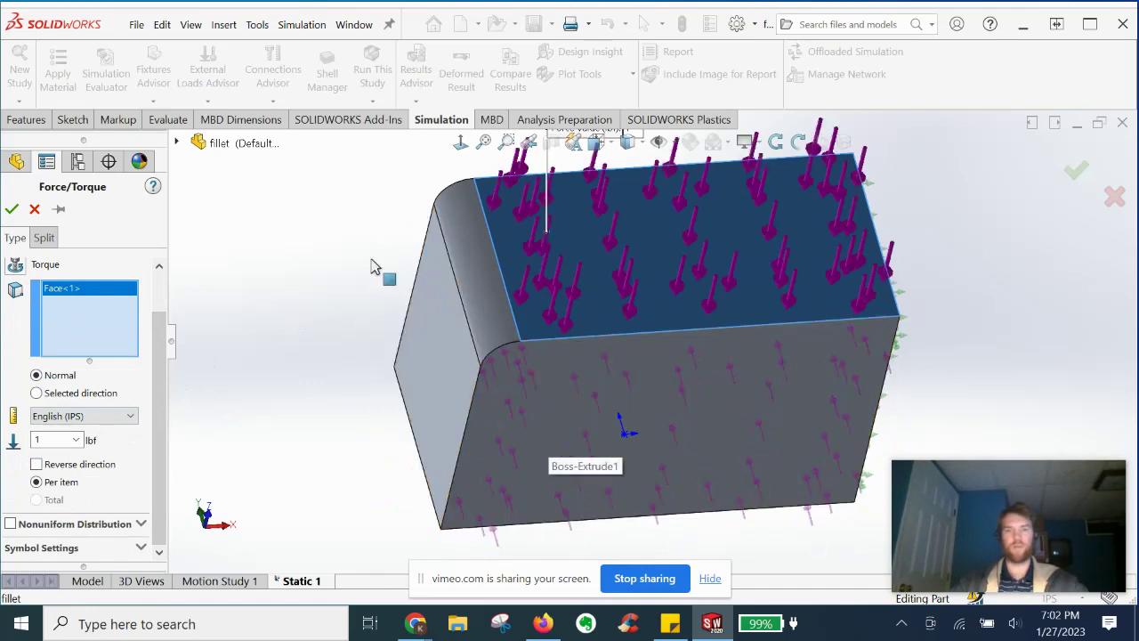
click(11, 208)
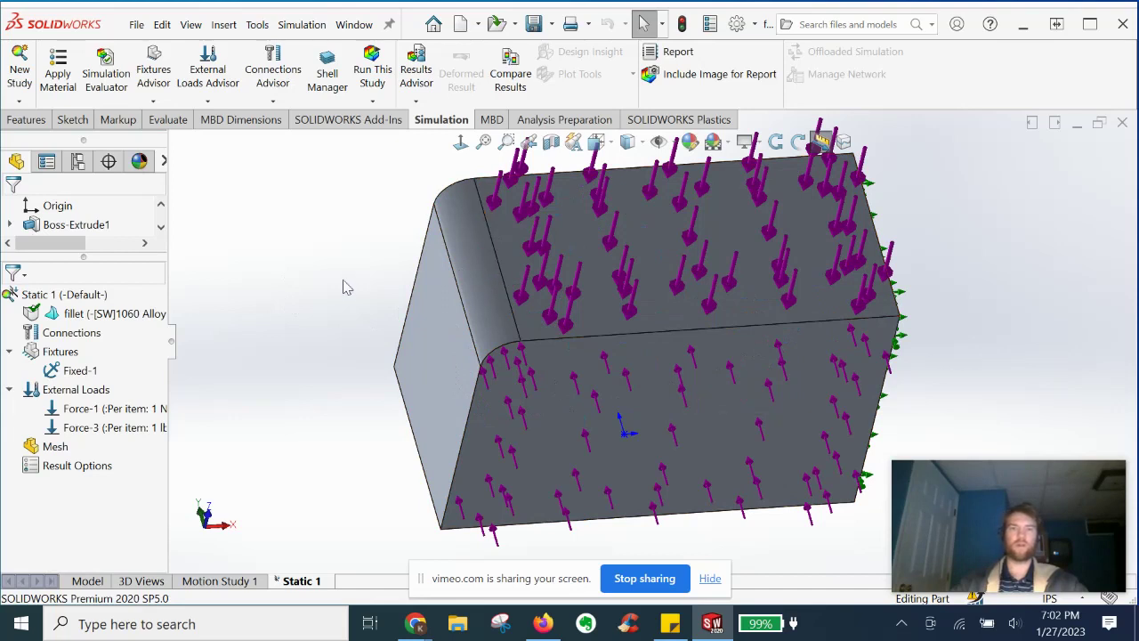
Open the Load/Fixture page of the Simulation default options.
click(298, 25)
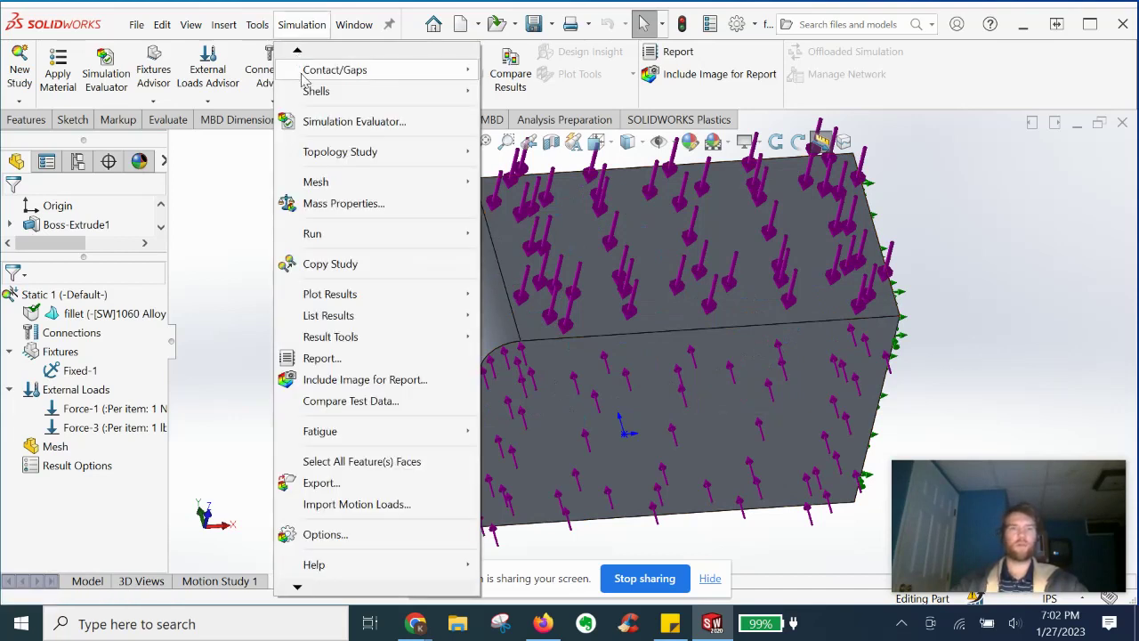
click(322, 535)
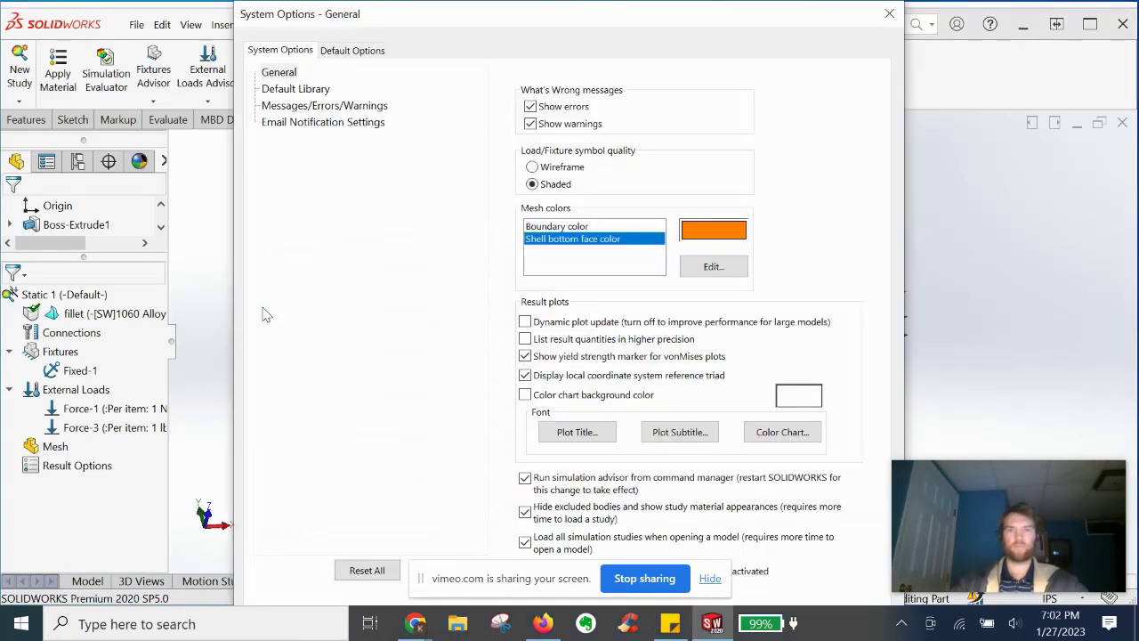
click(356, 53)
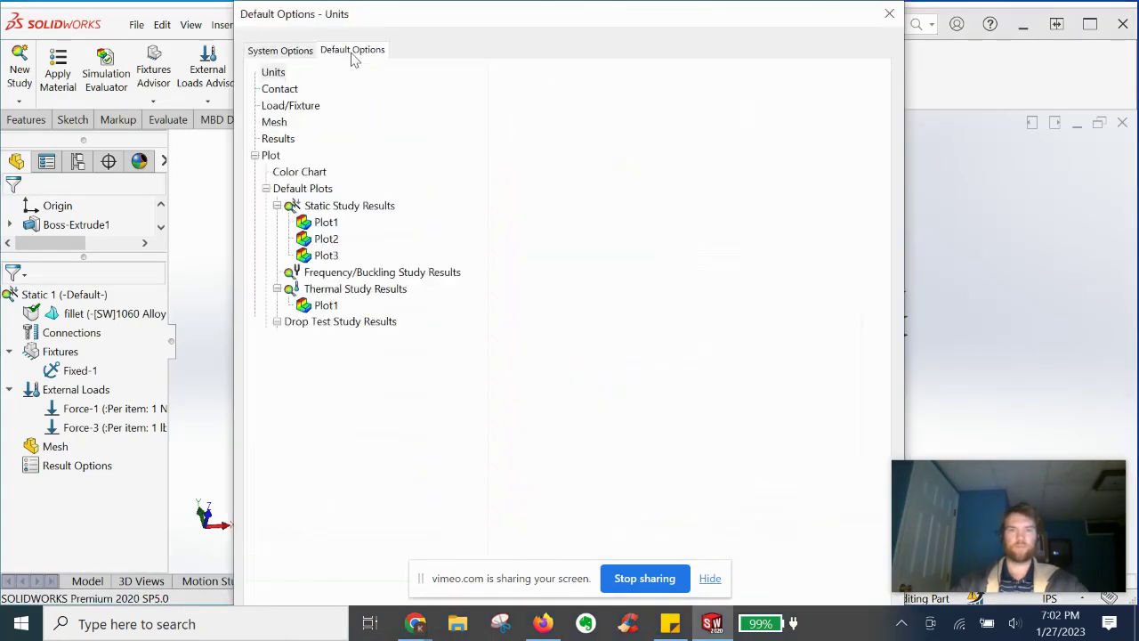
click(283, 106)
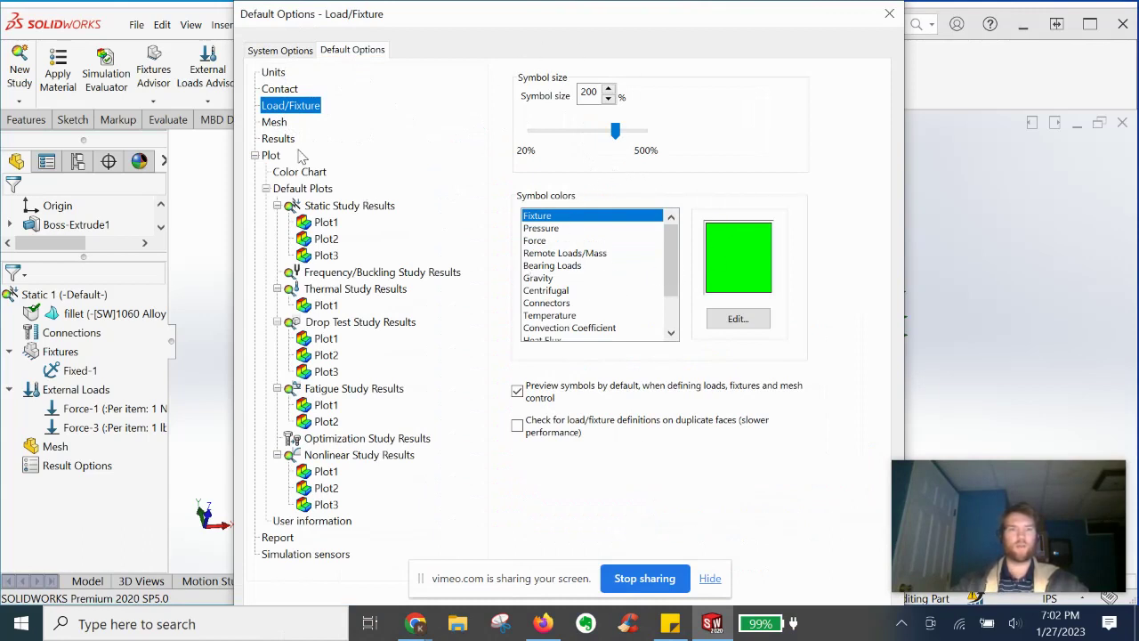
Change the Heat Flux symbol colour from dark blue to red.
scroll(643, 254, down, 2)
click(547, 291)
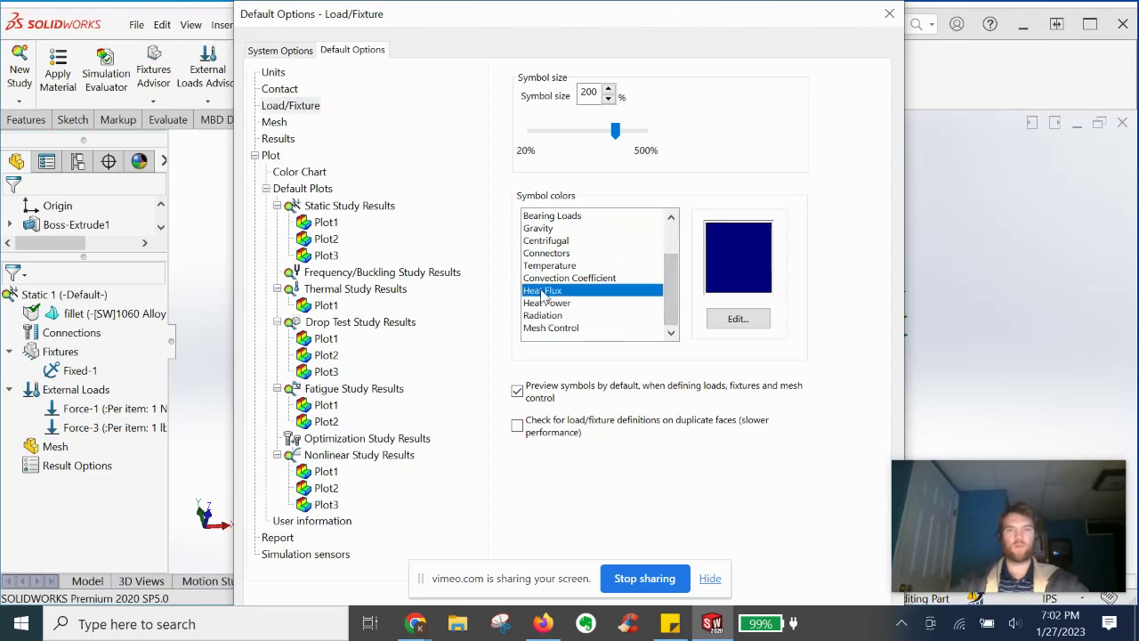
click(545, 303)
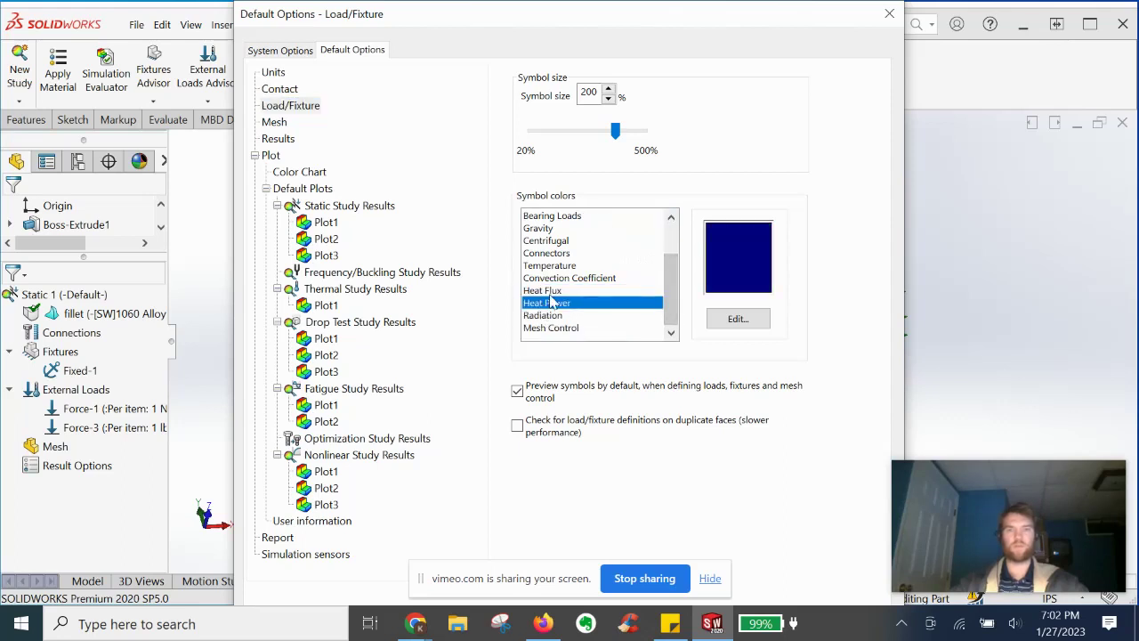
click(552, 292)
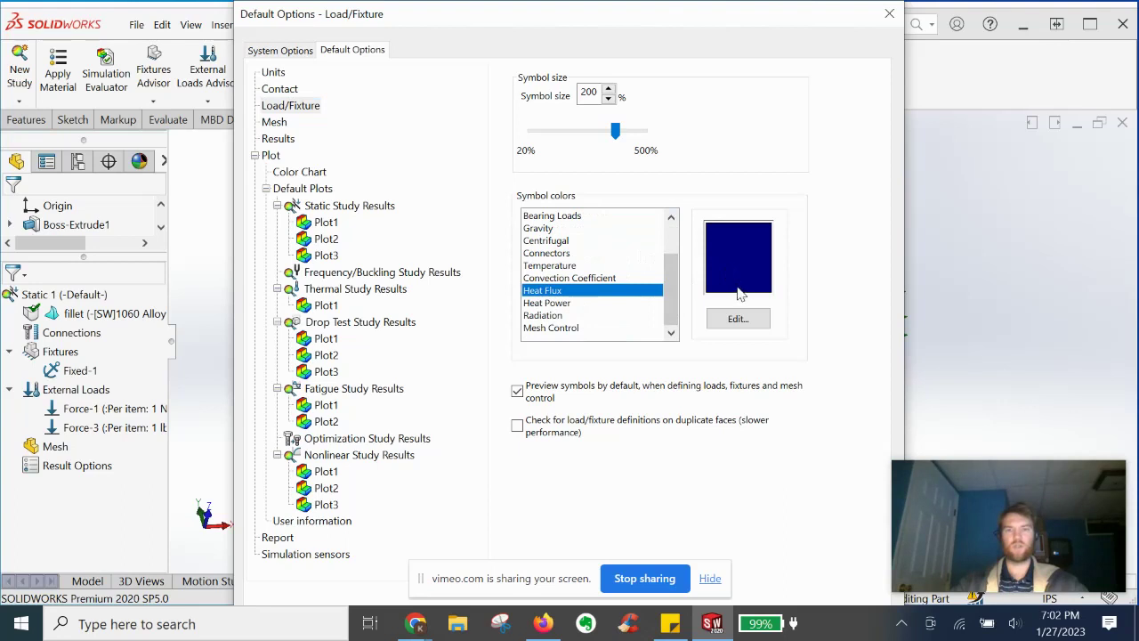
click(738, 317)
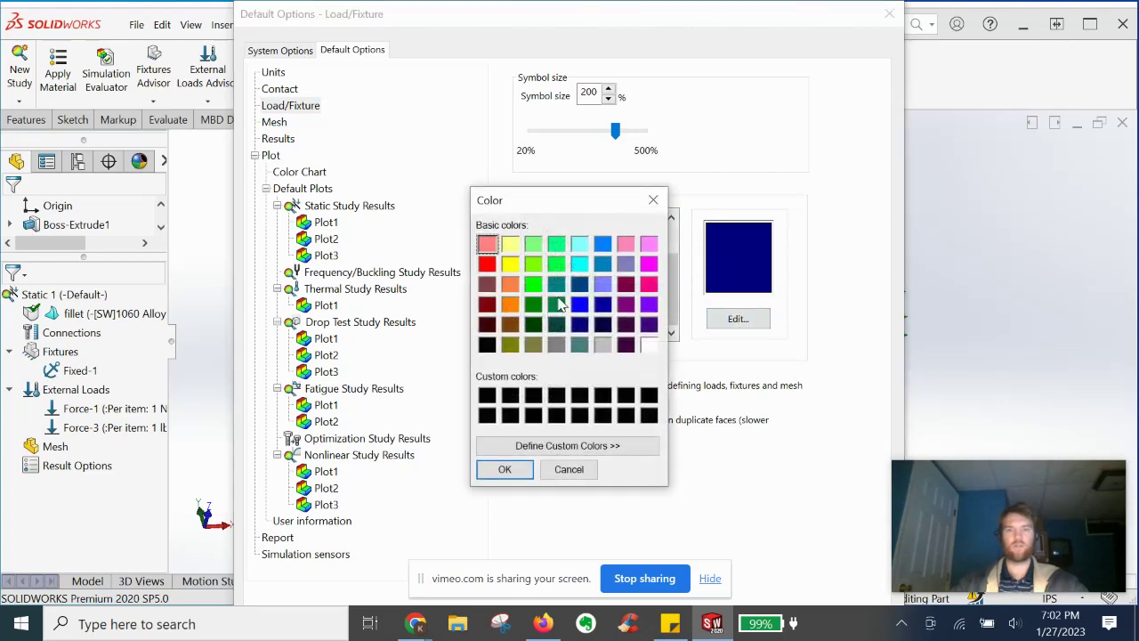
click(488, 265)
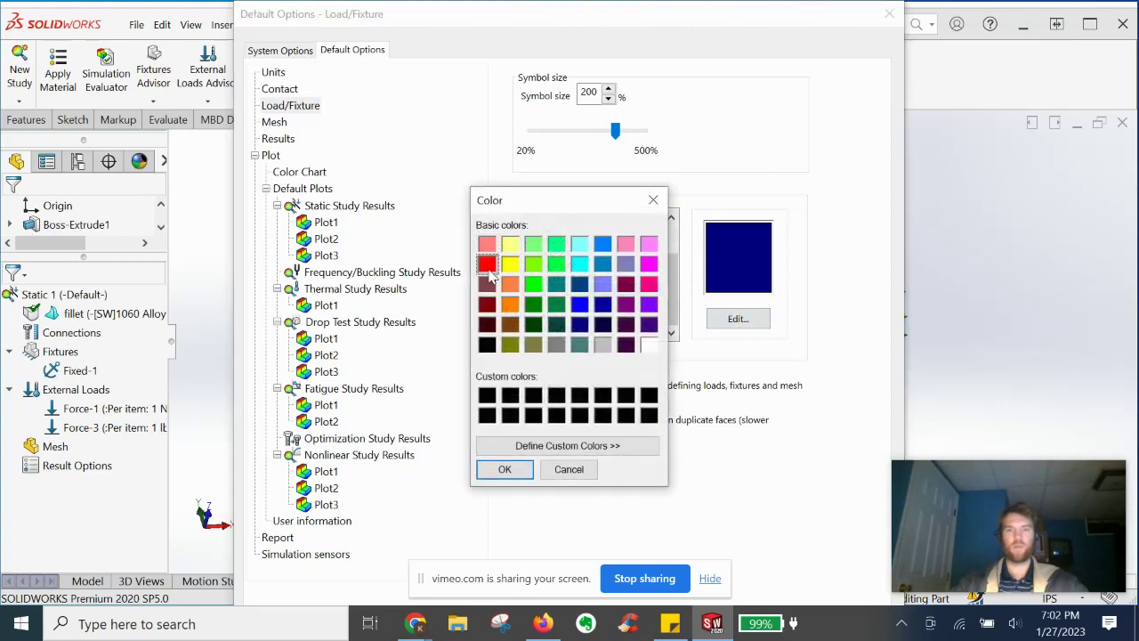
click(504, 470)
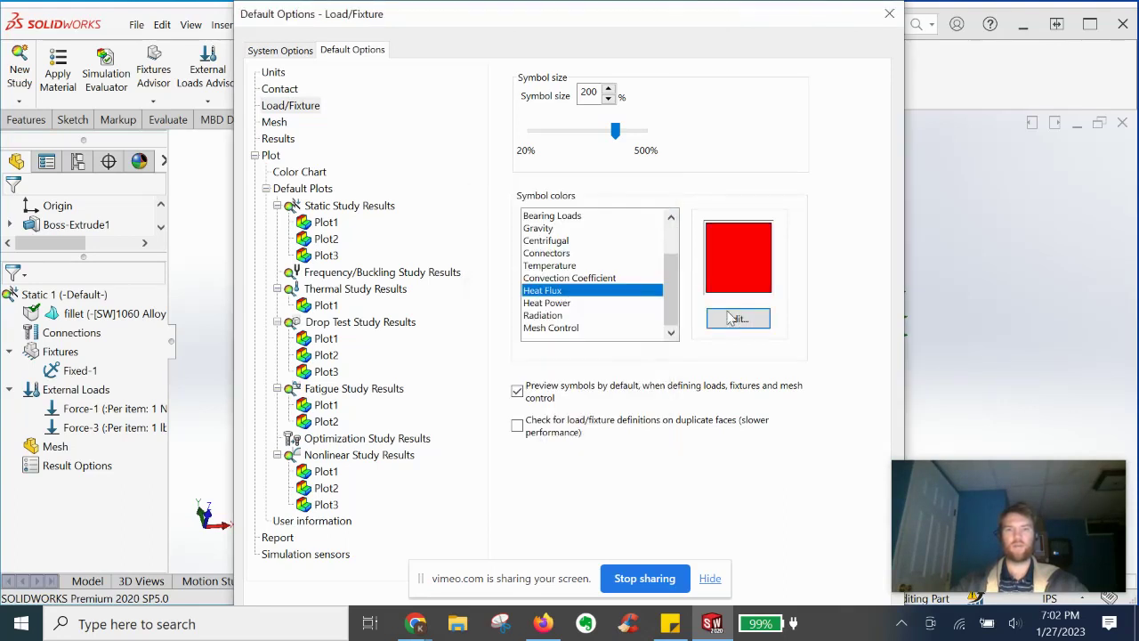
click(274, 122)
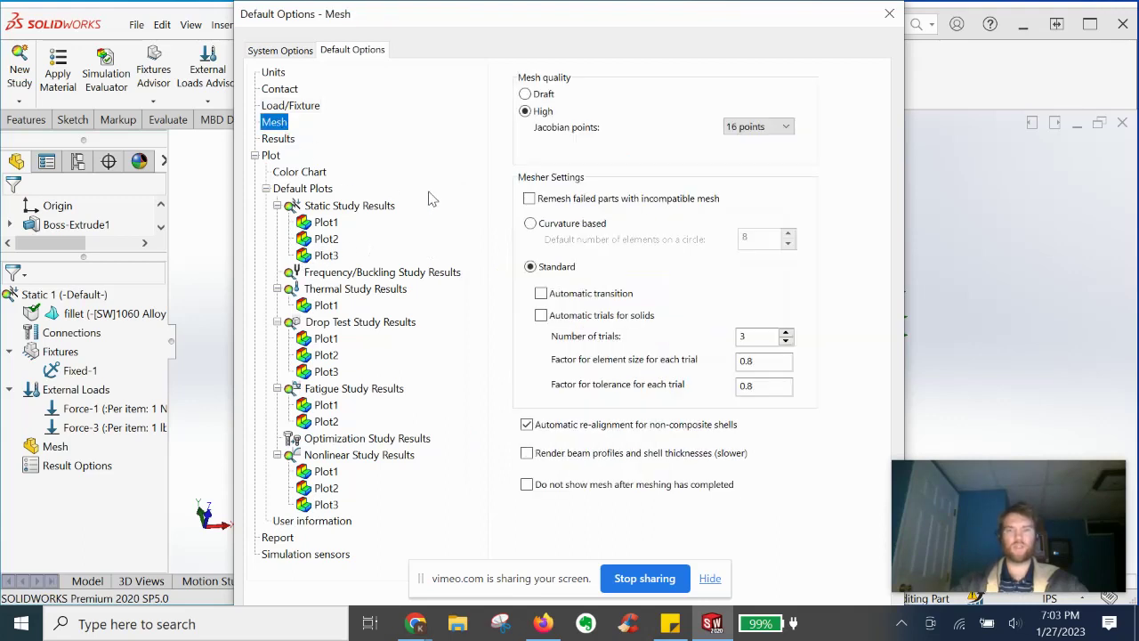
Set default mesh quality to Draft and the mesher to Curvature based.
click(544, 94)
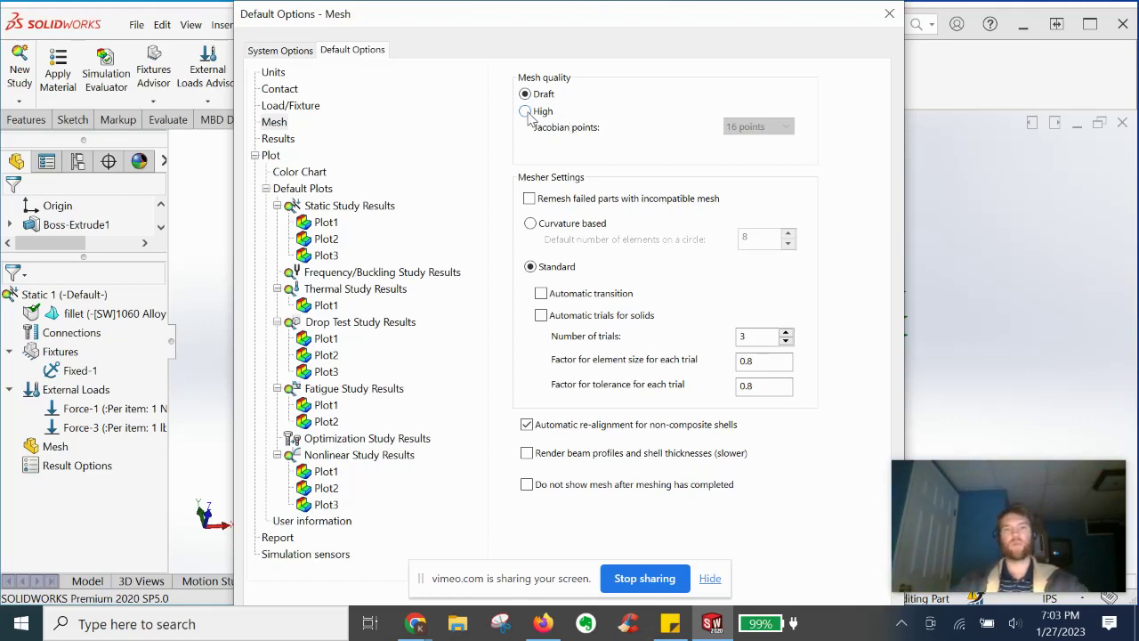
click(526, 112)
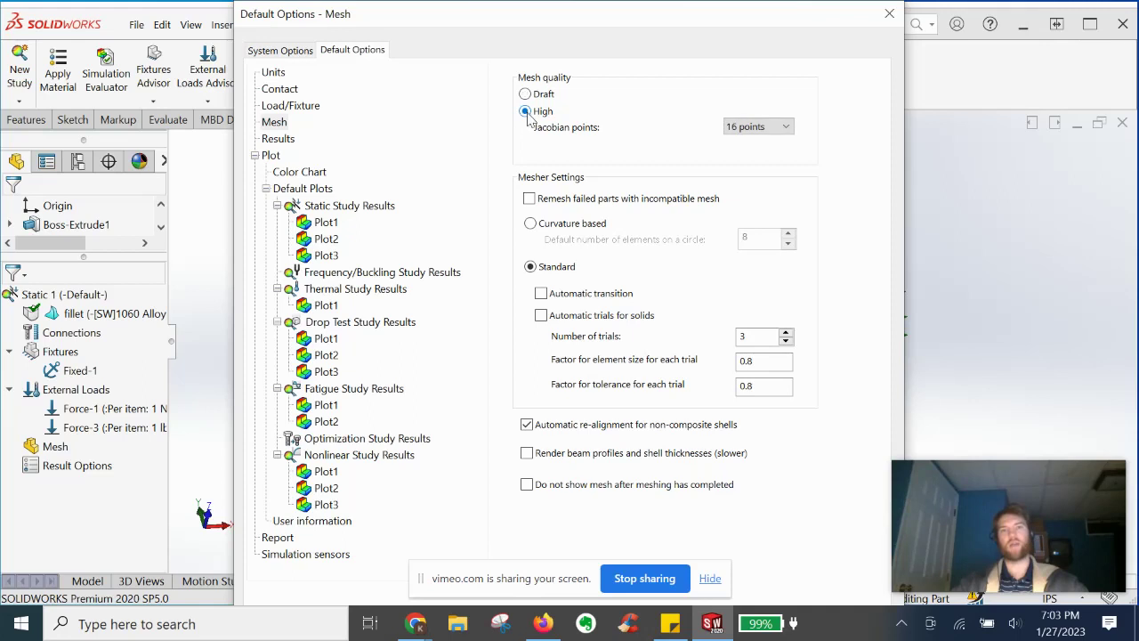
click(525, 94)
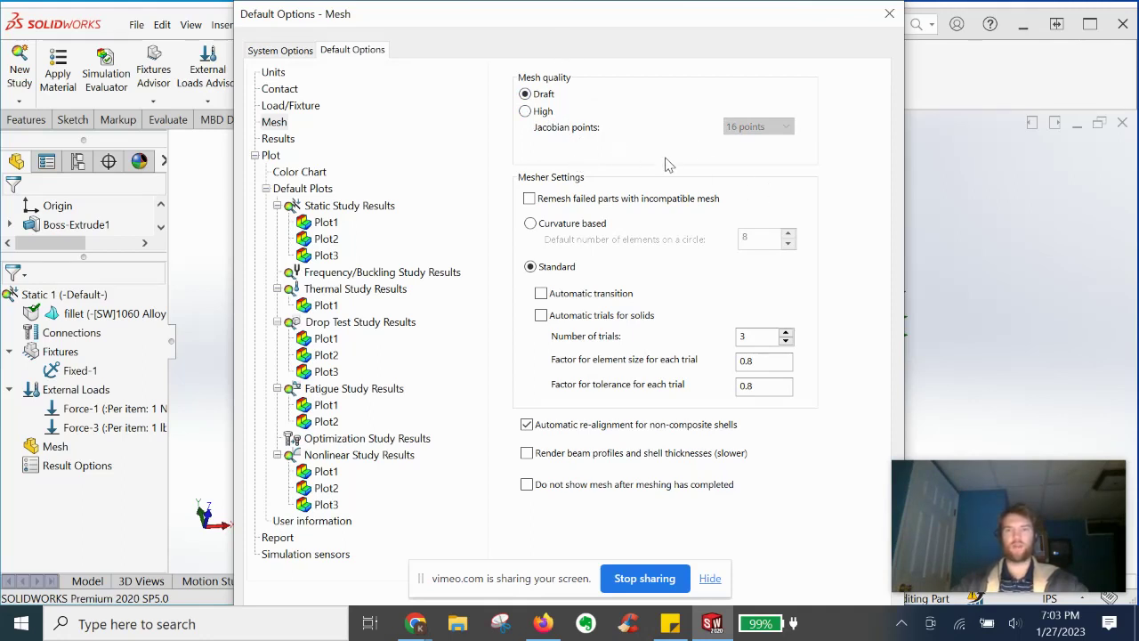
click(530, 225)
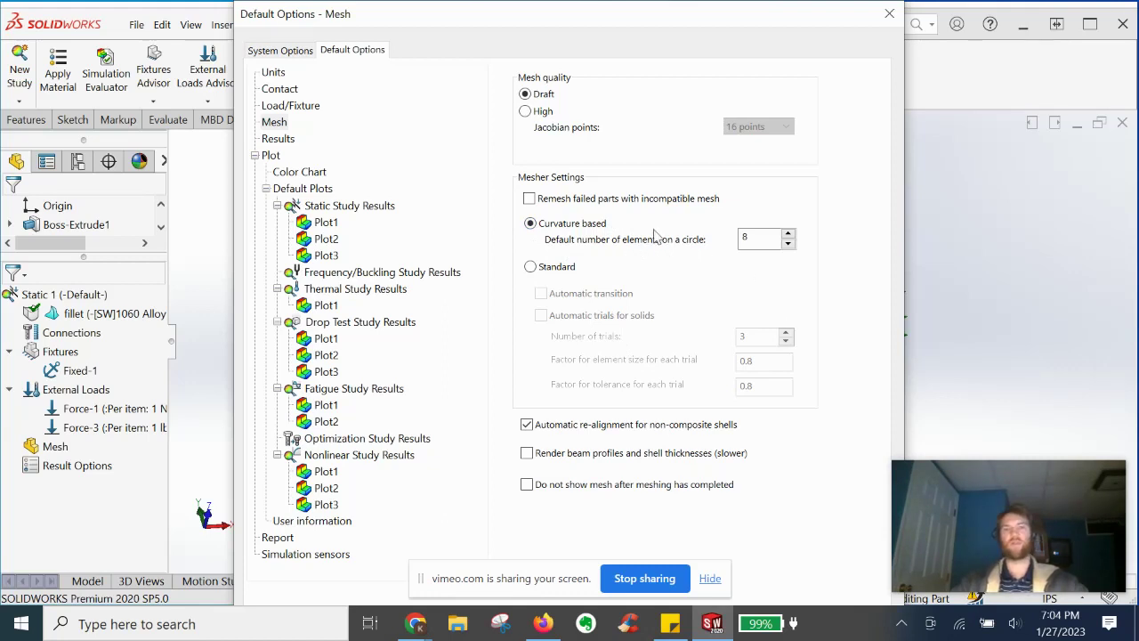
Raise the default elements on a circle to 10.
click(787, 233)
click(787, 233)
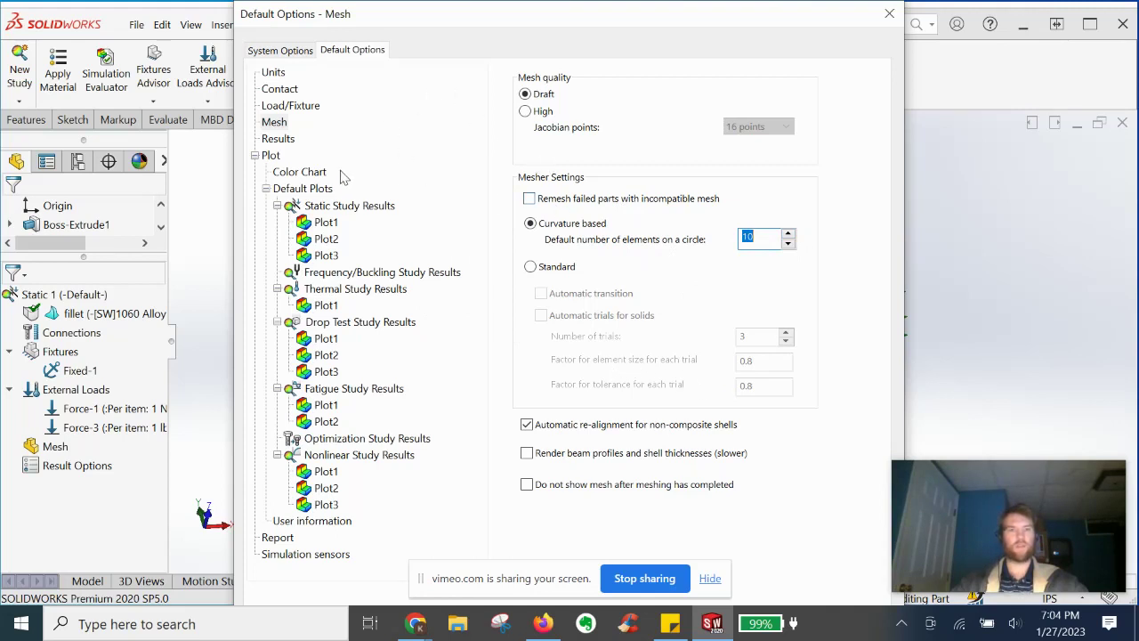
click(286, 142)
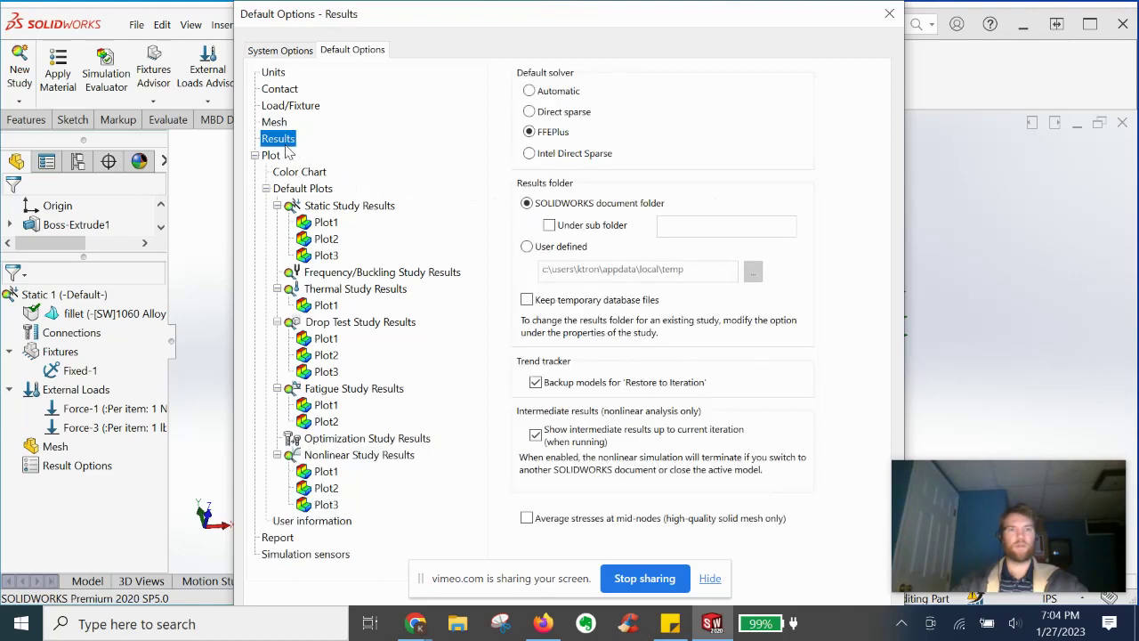
Keep the Automatic solver and save results under a sub folder, typing 'st' for its name.
click(530, 91)
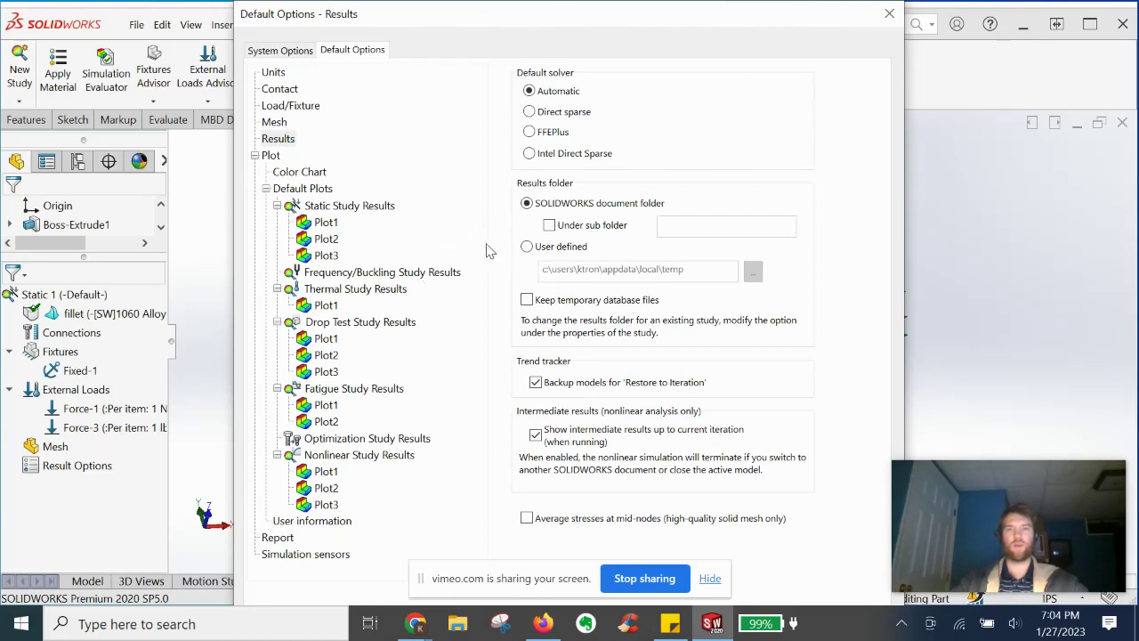
click(549, 225)
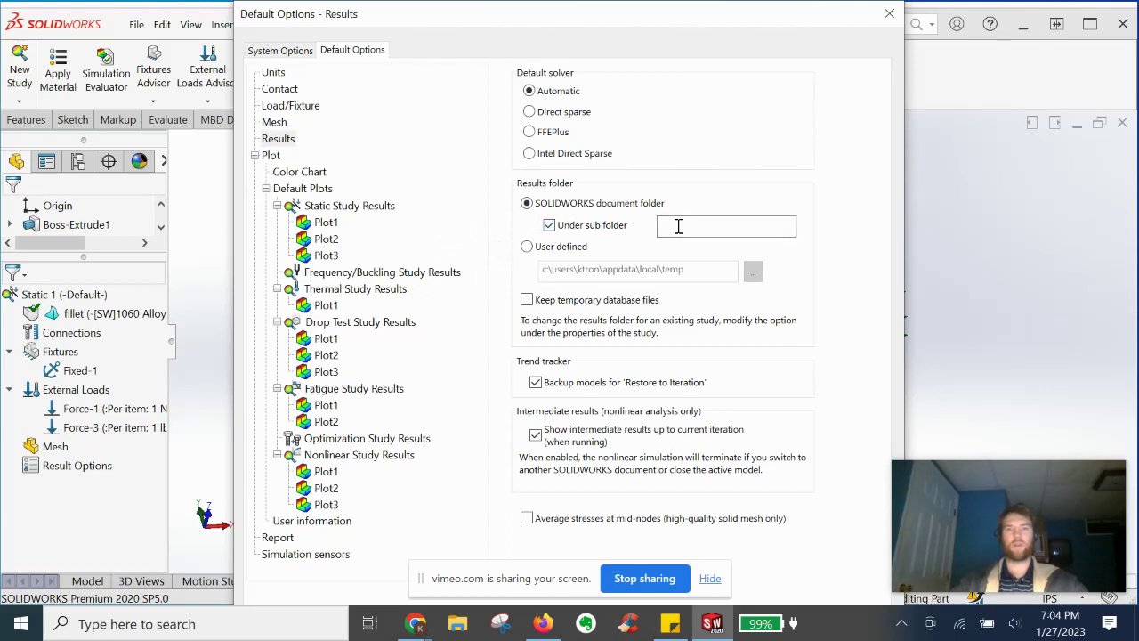
click(678, 226)
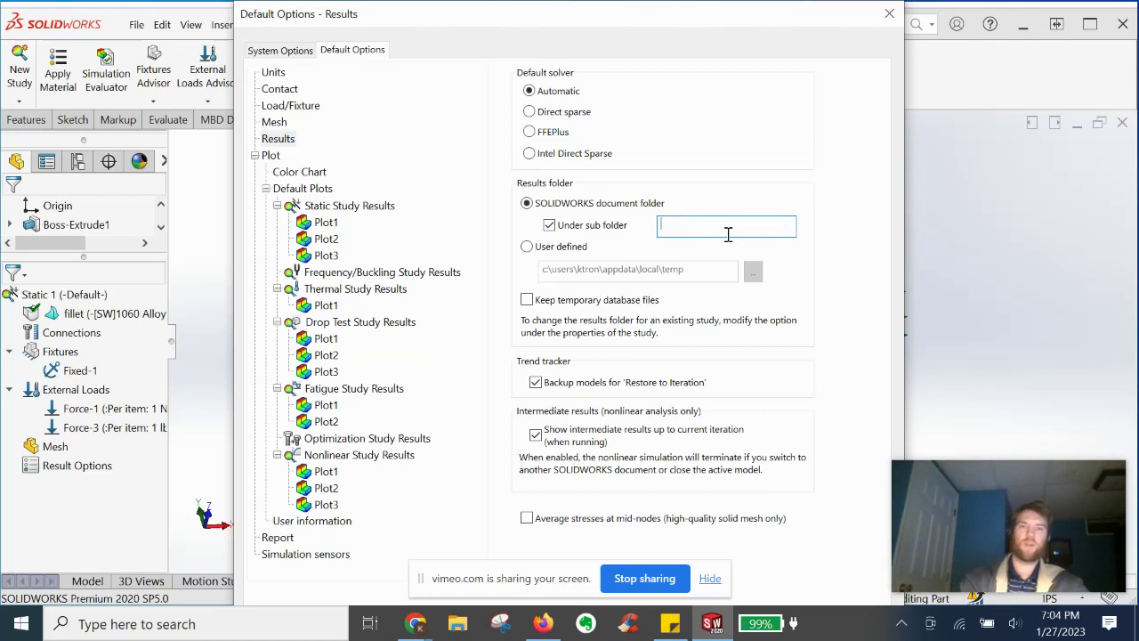
text(st)
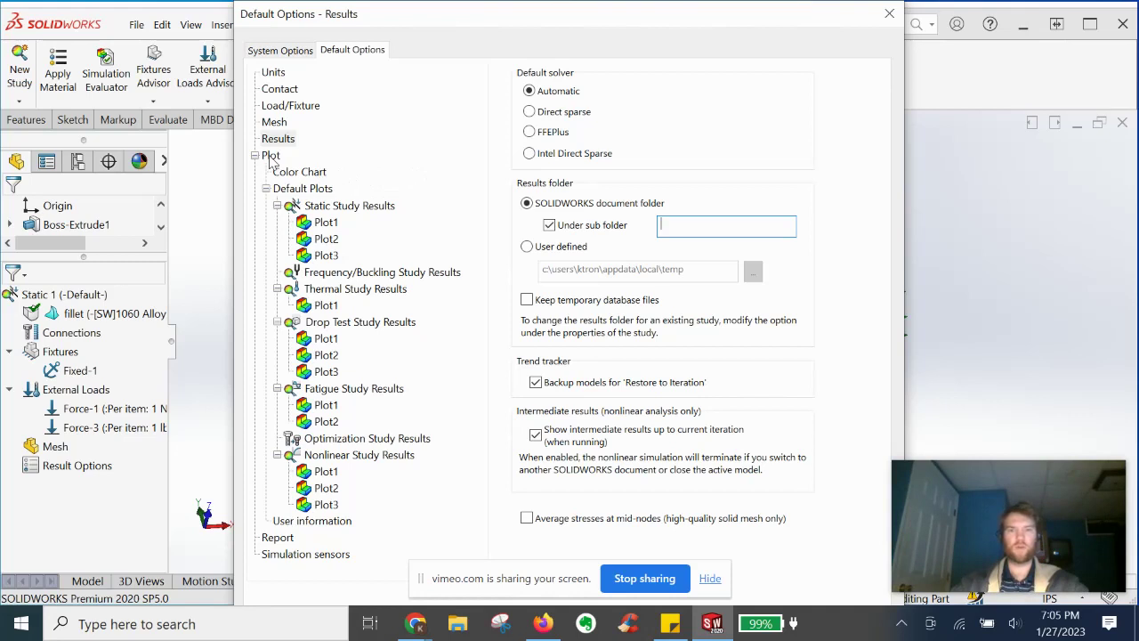
Turn on minimum and maximum value annotations for default plots.
click(271, 156)
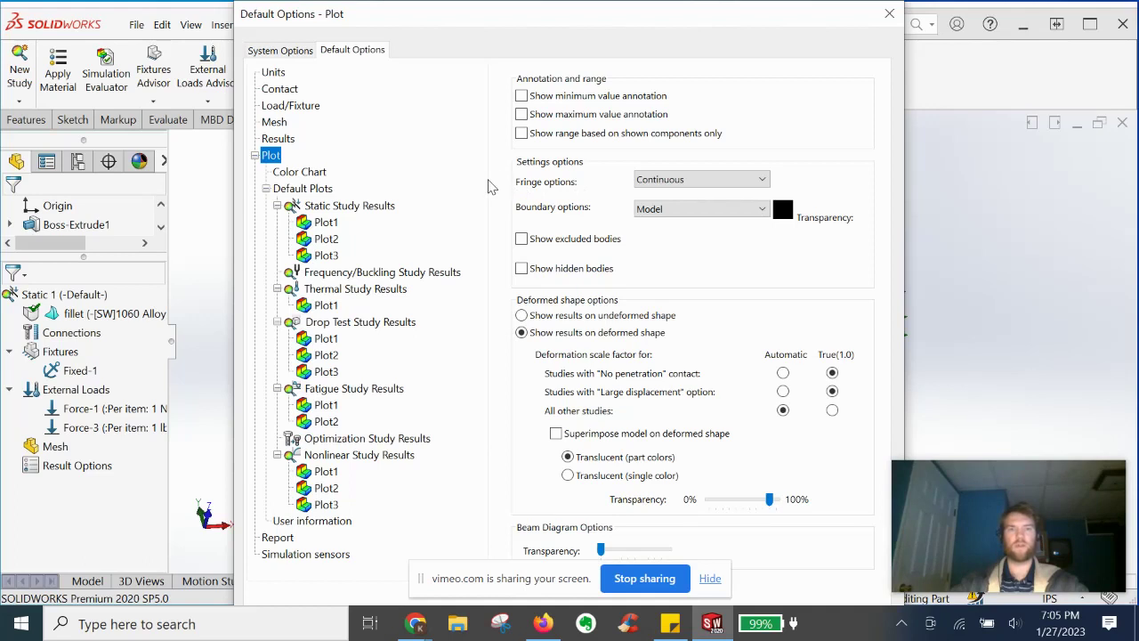
click(522, 114)
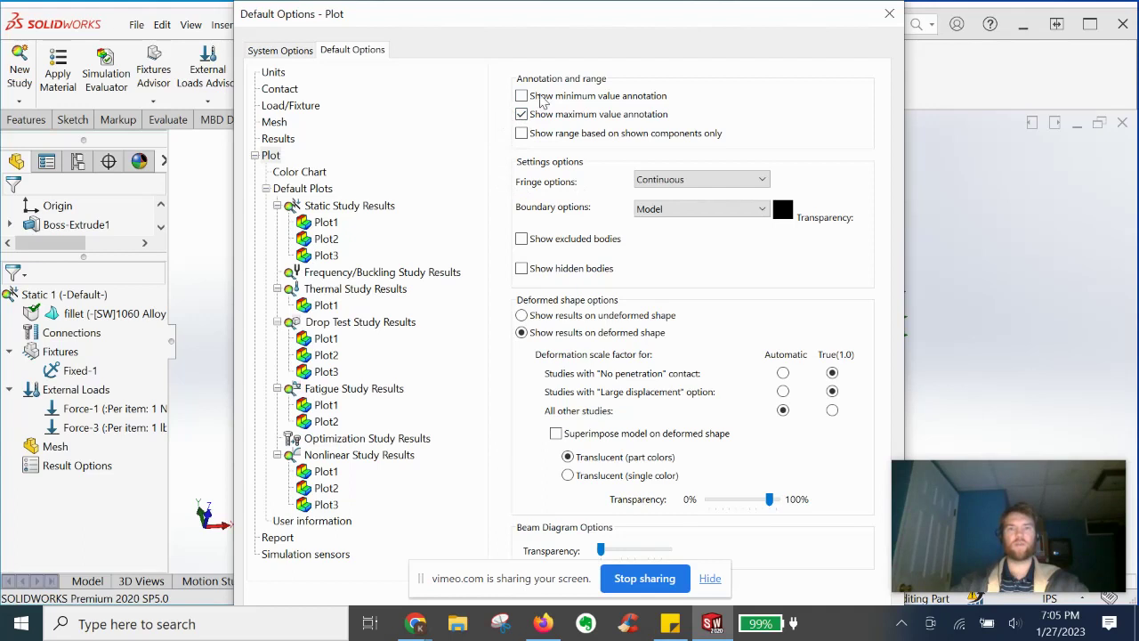
click(521, 96)
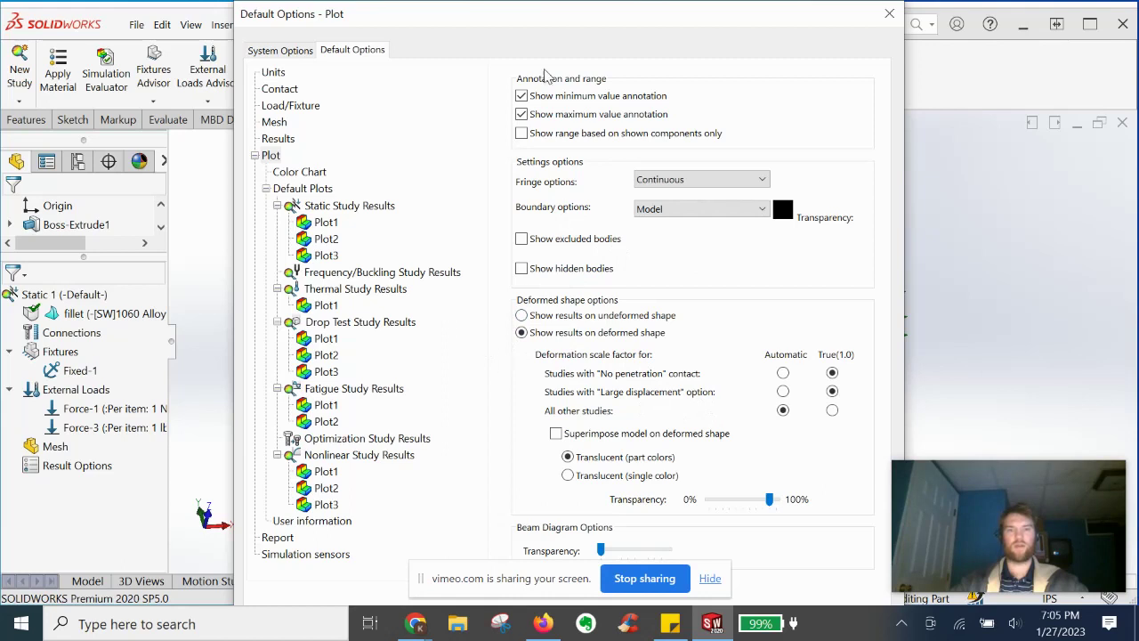
mouse_move(505, 24)
mouse_down()
mouse_move(539, 8)
mouse_move(510, 8)
mouse_move(506, 21)
mouse_up()
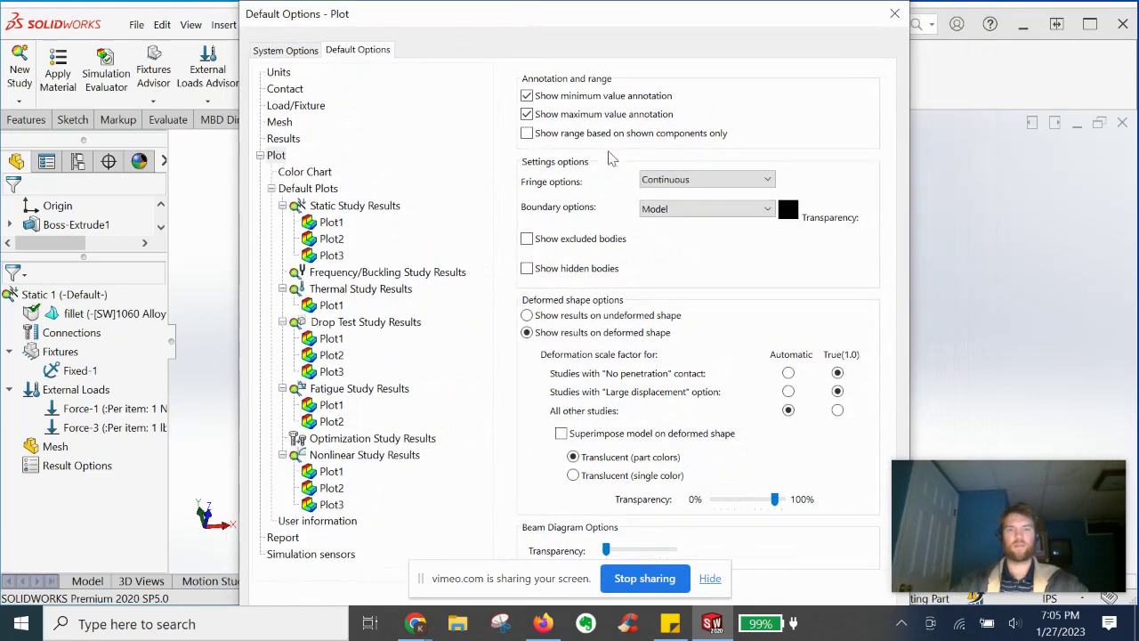
Try Discrete fringes, then set the plot fringe option back to Continuous.
click(695, 182)
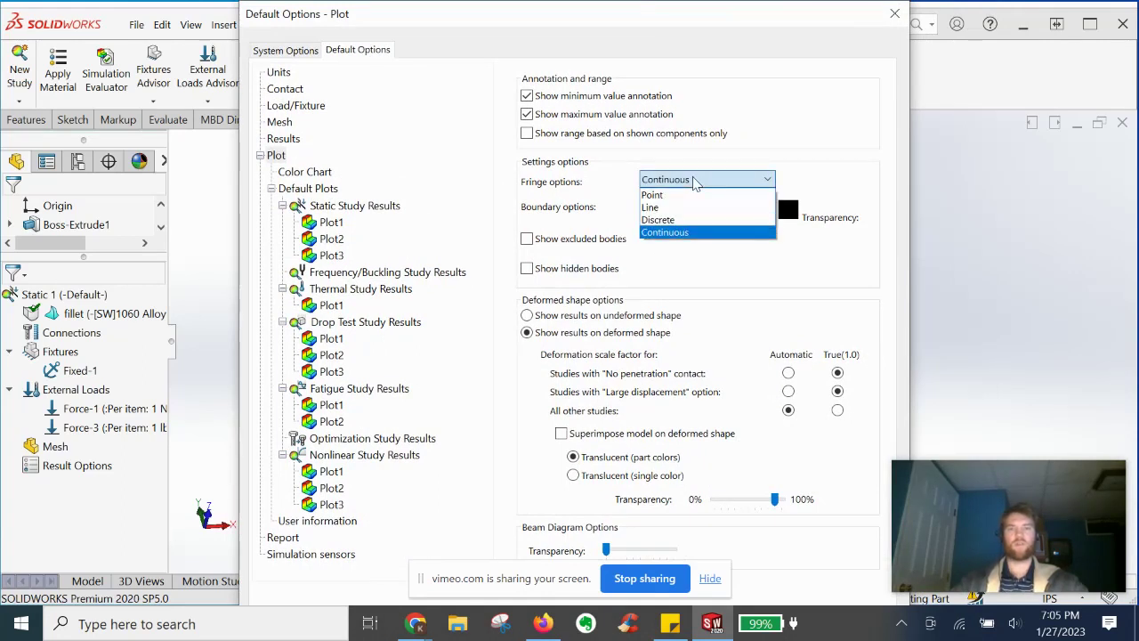
click(669, 220)
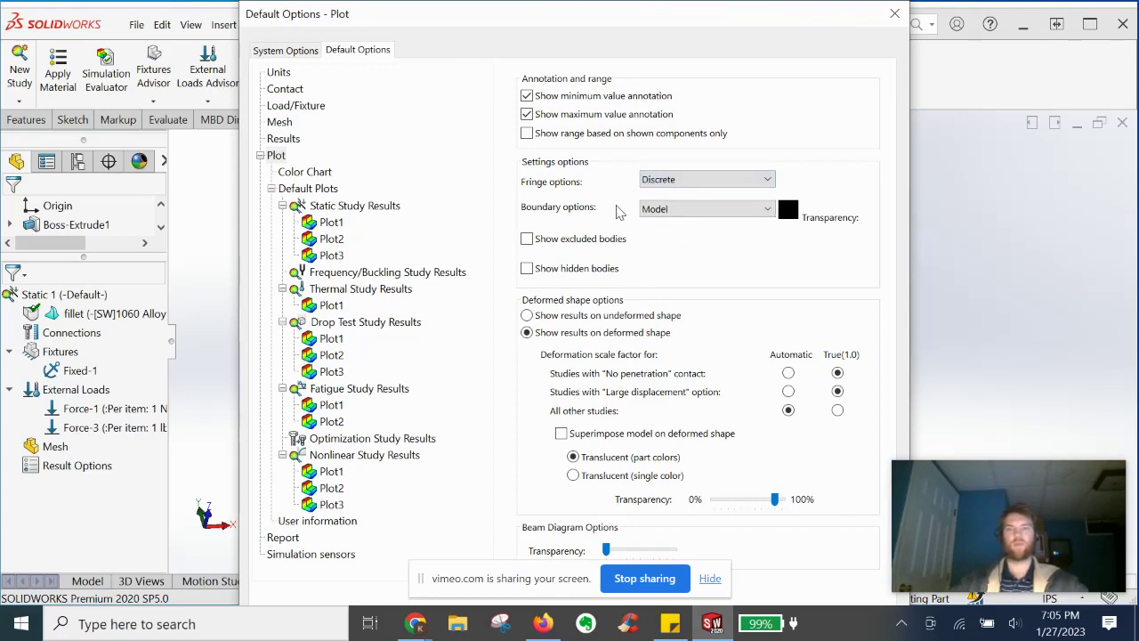
click(655, 183)
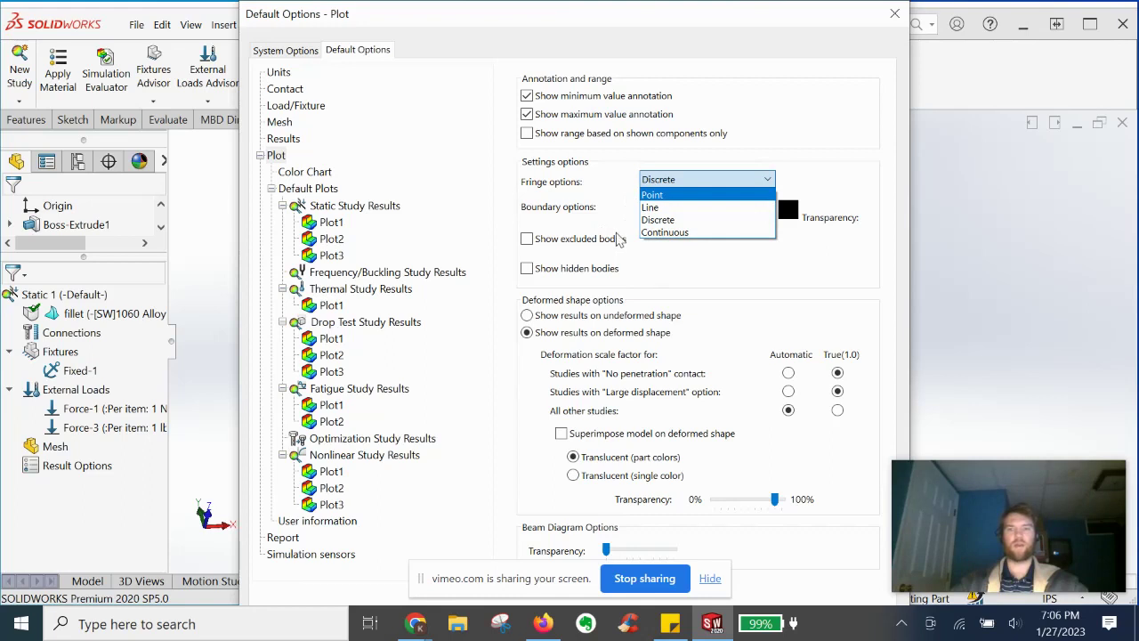
click(669, 233)
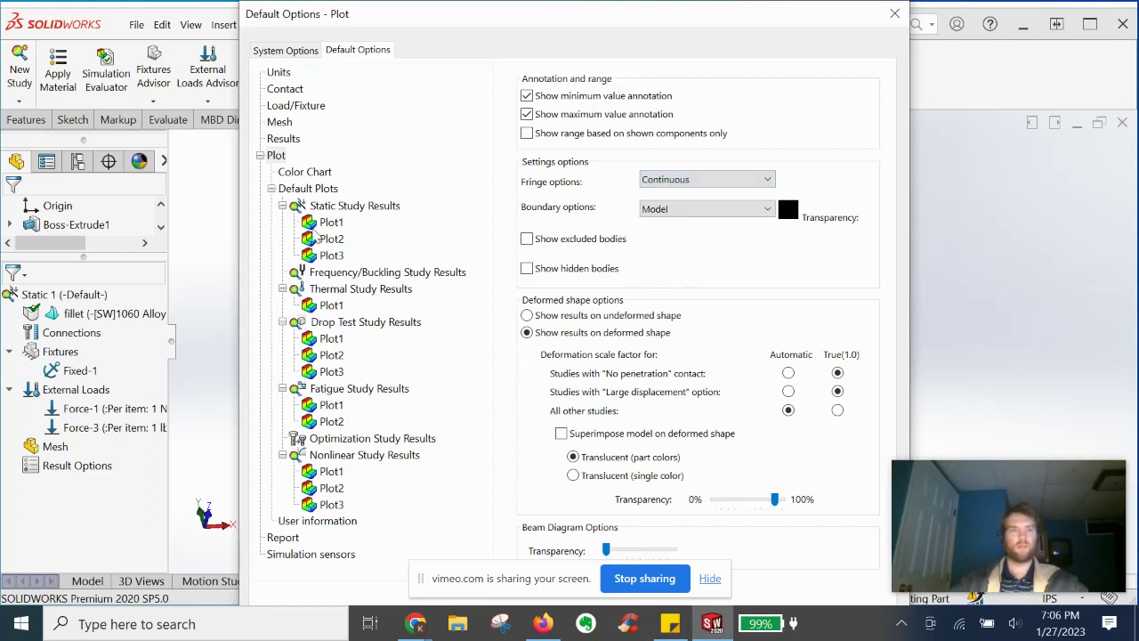
click(304, 173)
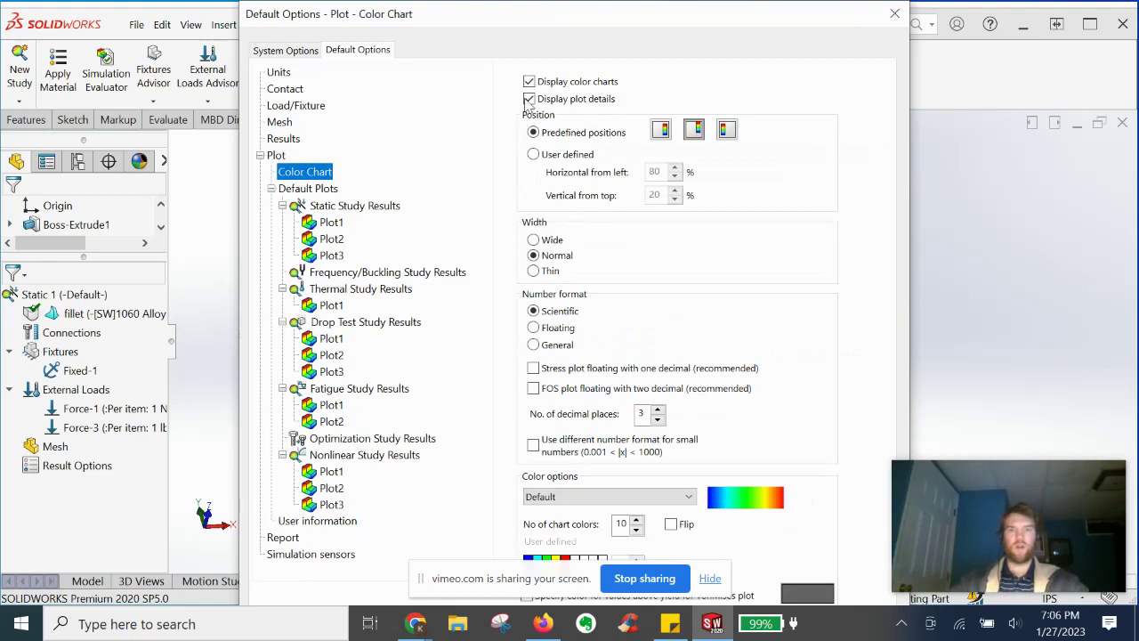
Switch the color chart numbers to Floating format, then bring up the Report defaults page.
drag(512, 32, 547, 33)
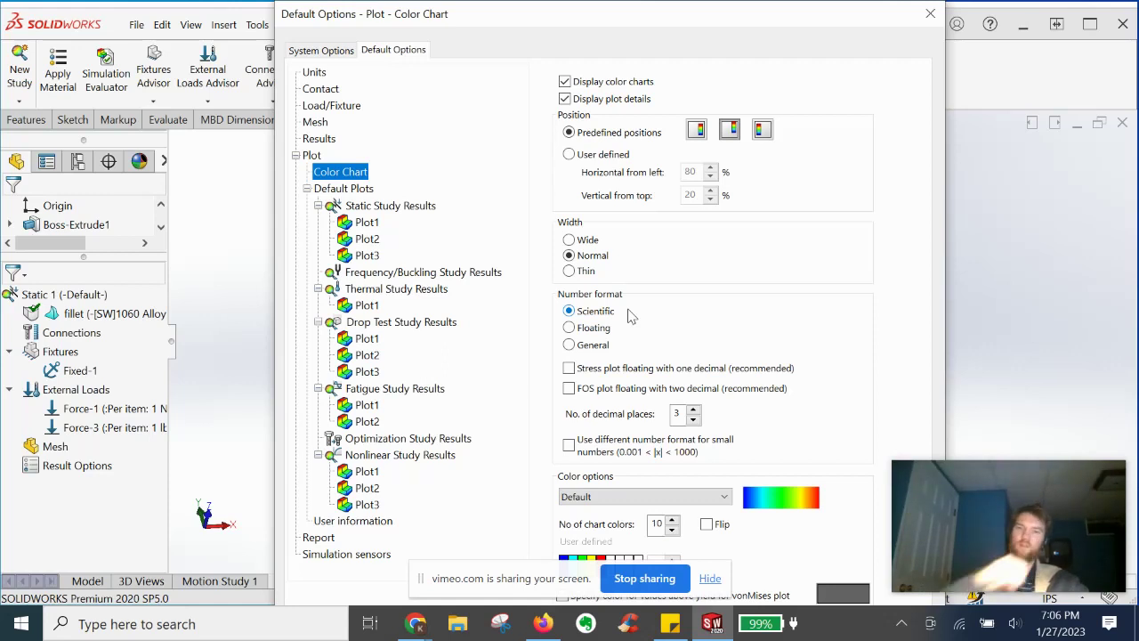
click(569, 327)
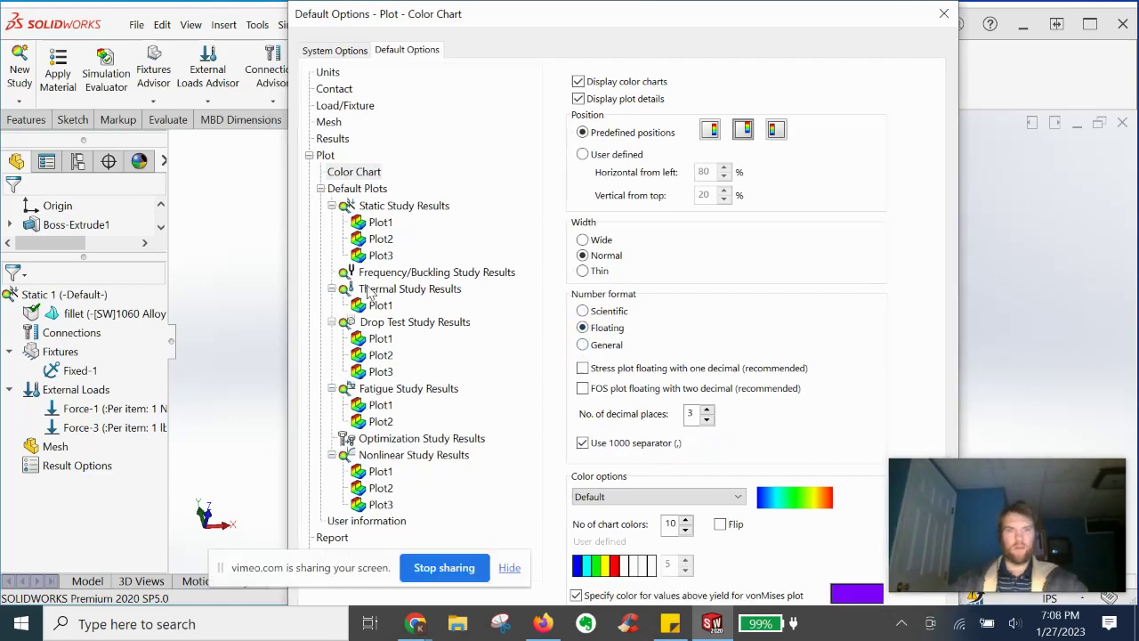
drag(322, 560, 178, 393)
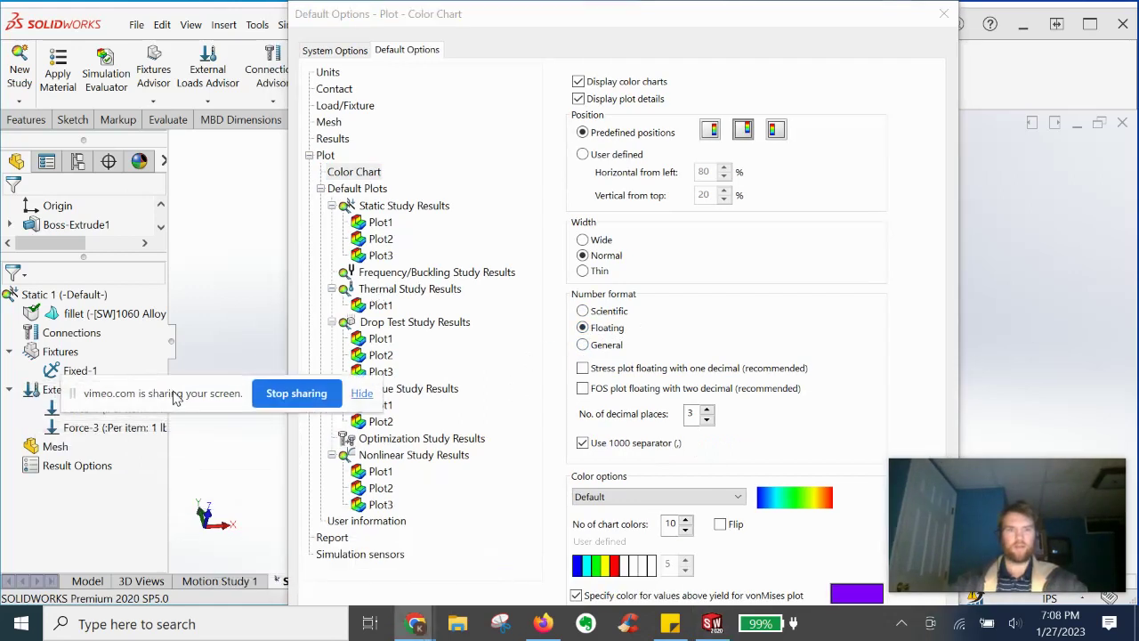
click(334, 539)
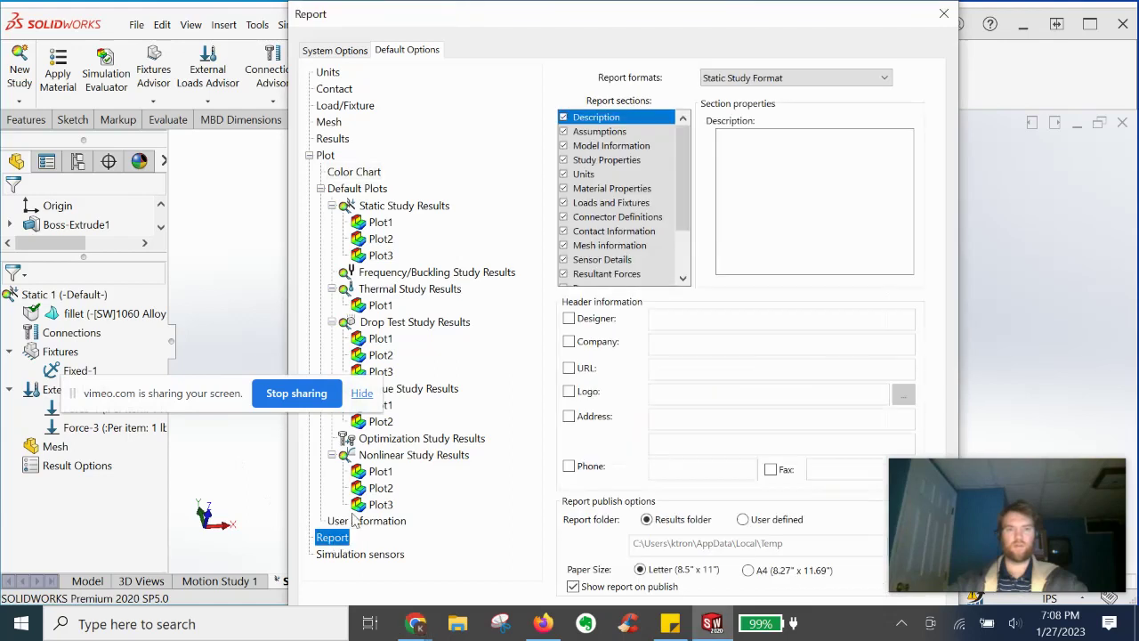
click(737, 78)
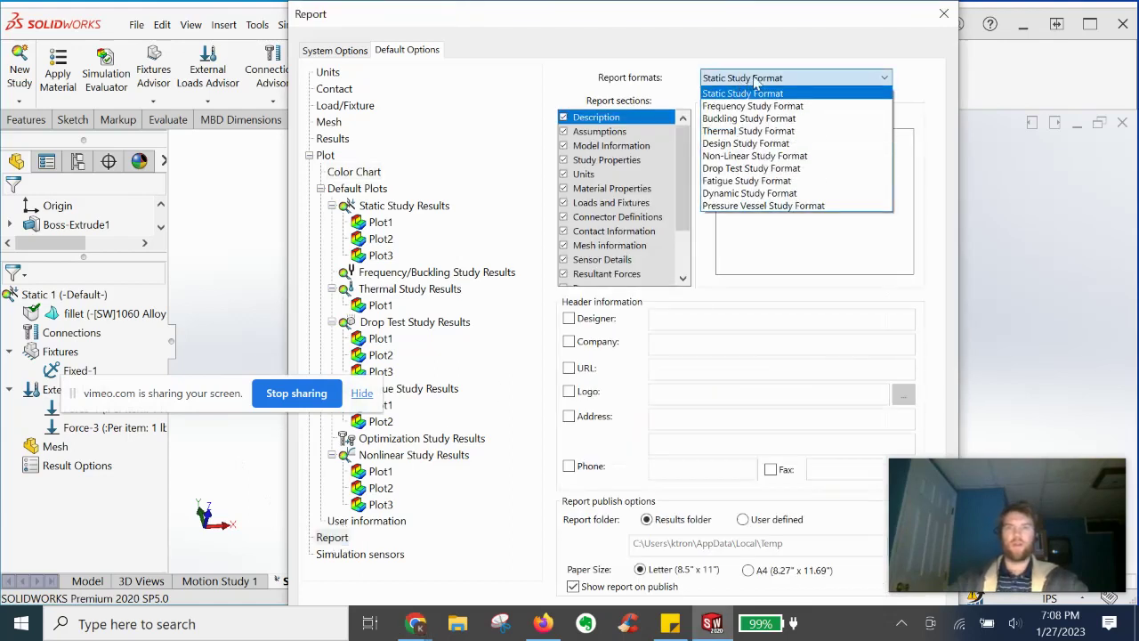
click(754, 82)
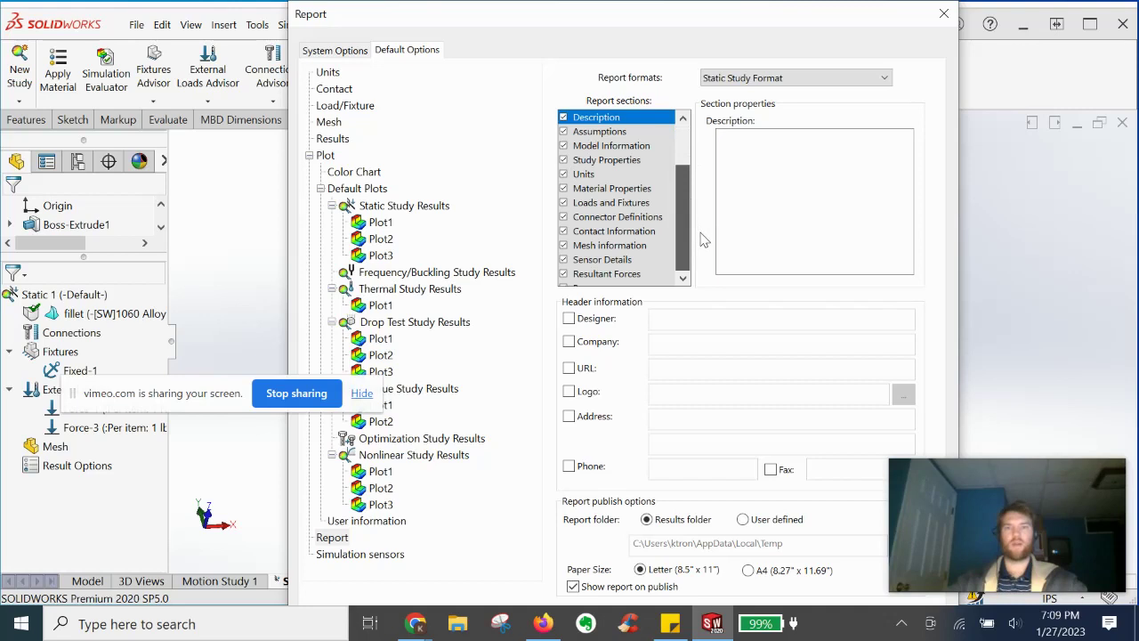
scroll(682, 241, down, 2)
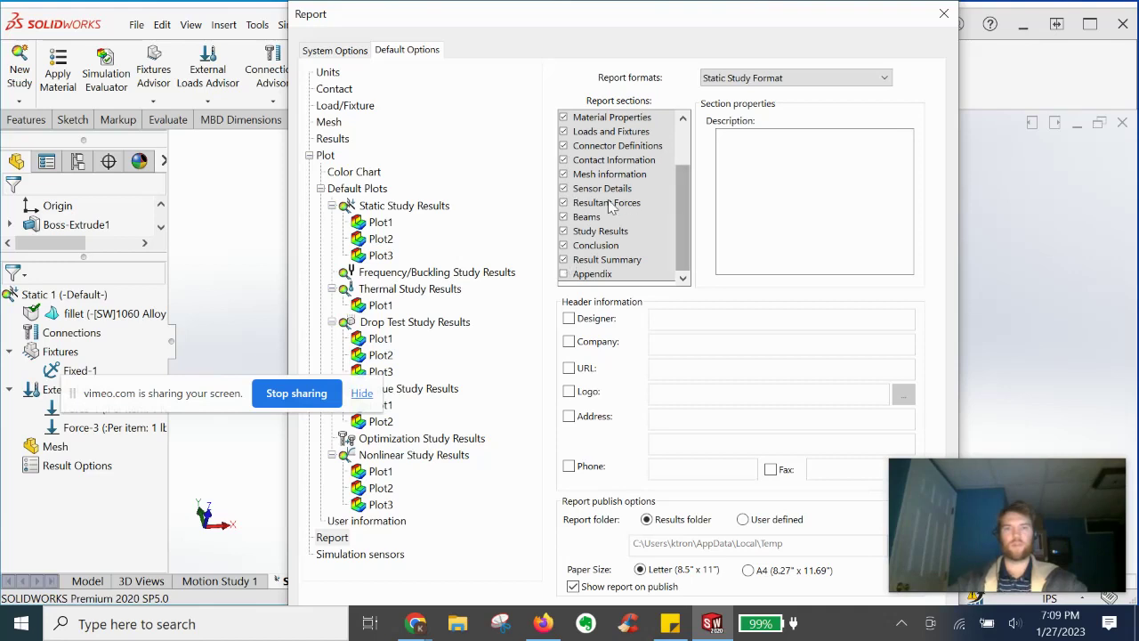
click(566, 219)
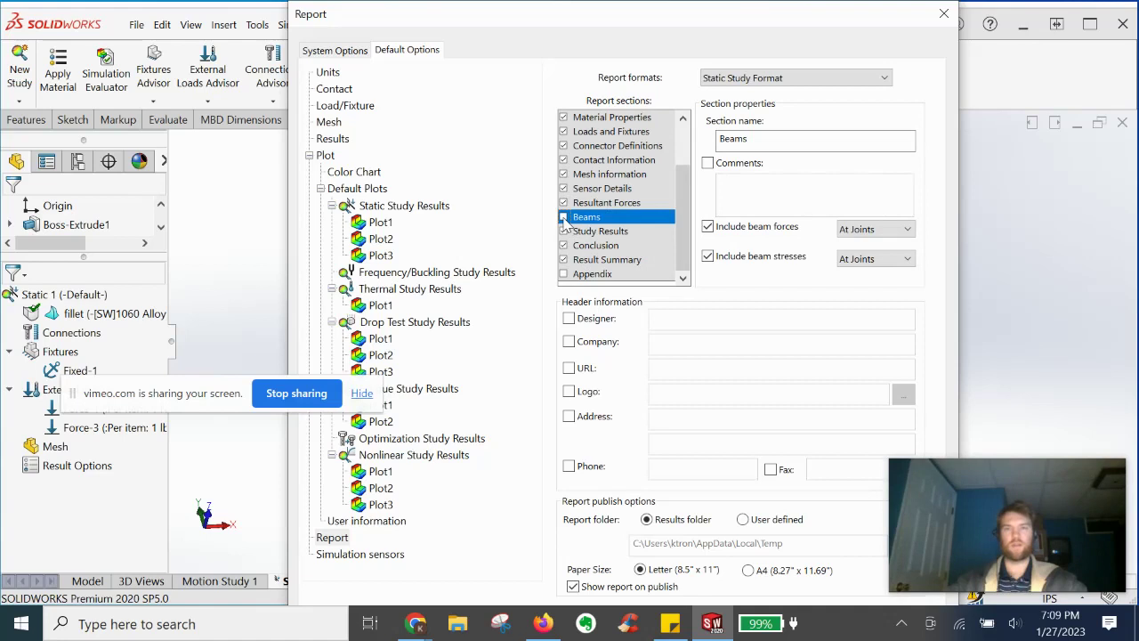
scroll(588, 213, up, 2)
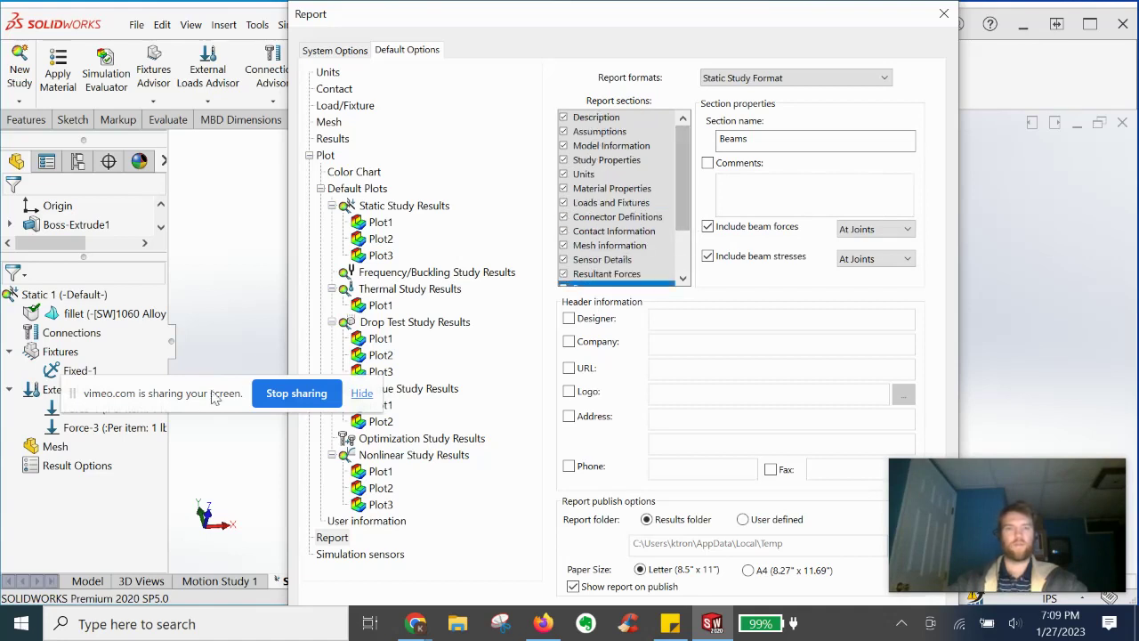
drag(197, 397, 118, 391)
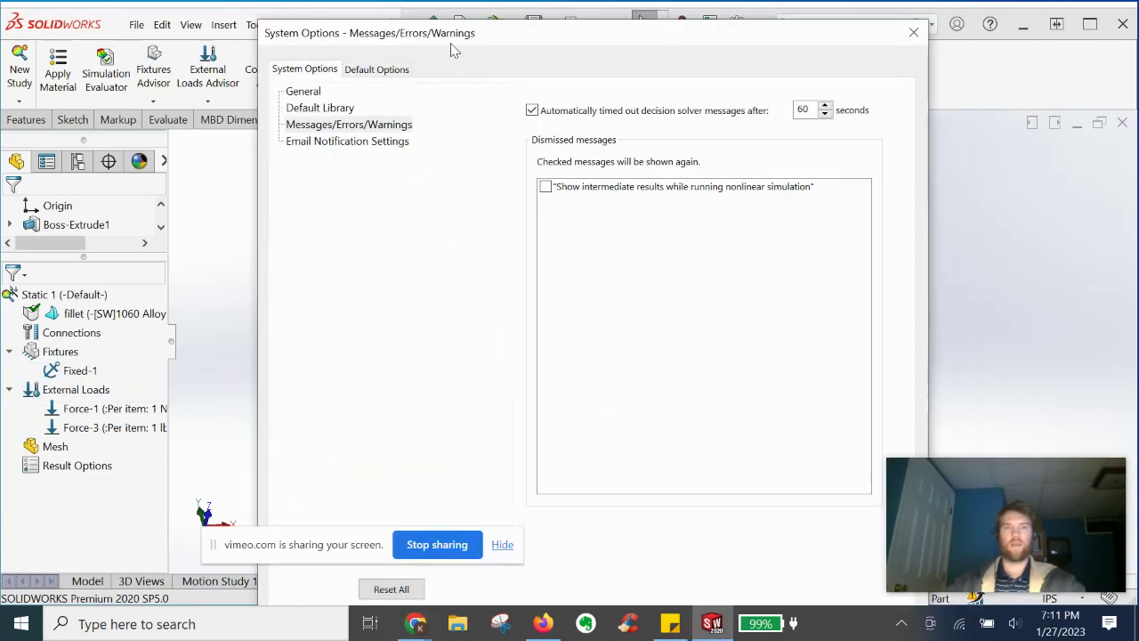
Dismiss the Simulation options window, returning to the Static 1 study with Fixed-1, Force-1 and Force-3.
drag(451, 50, 458, 41)
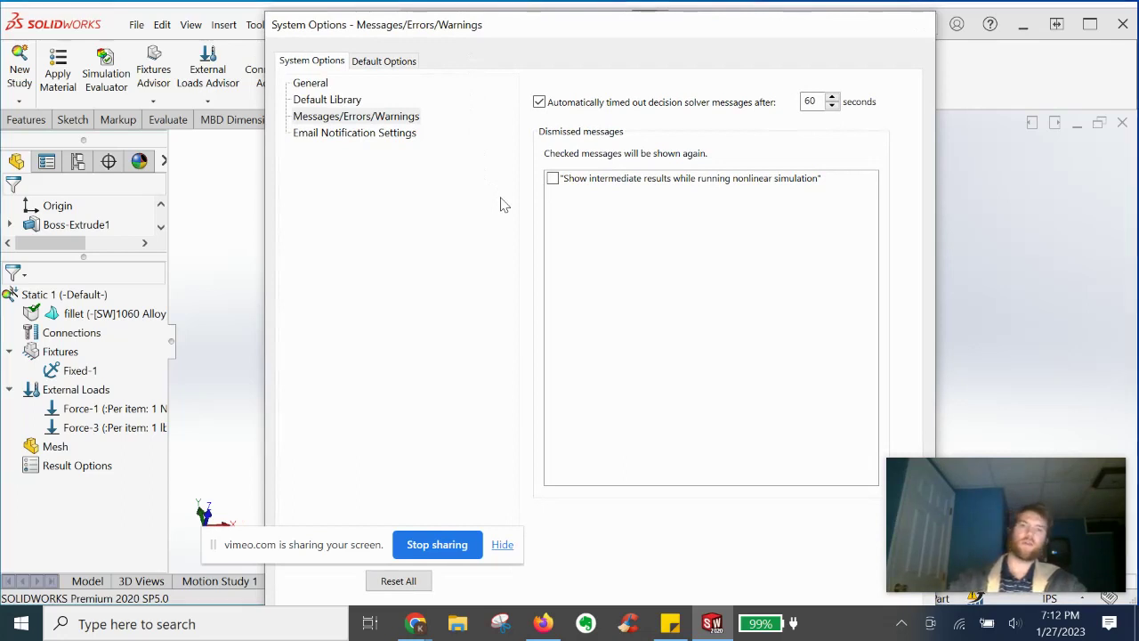
key(Escape)
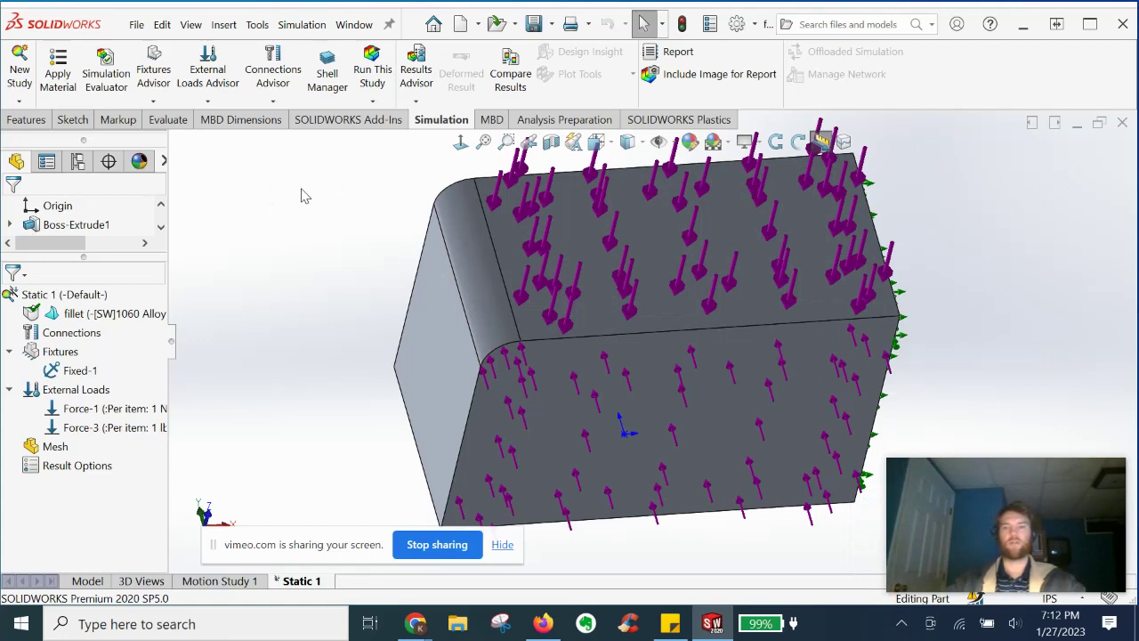
click(437, 545)
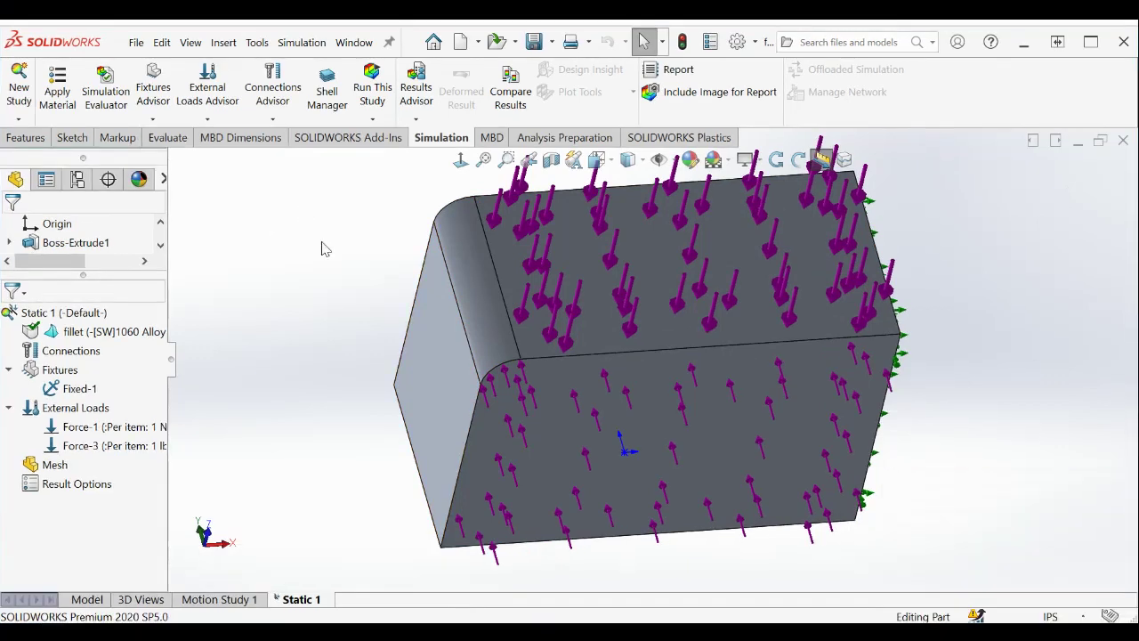